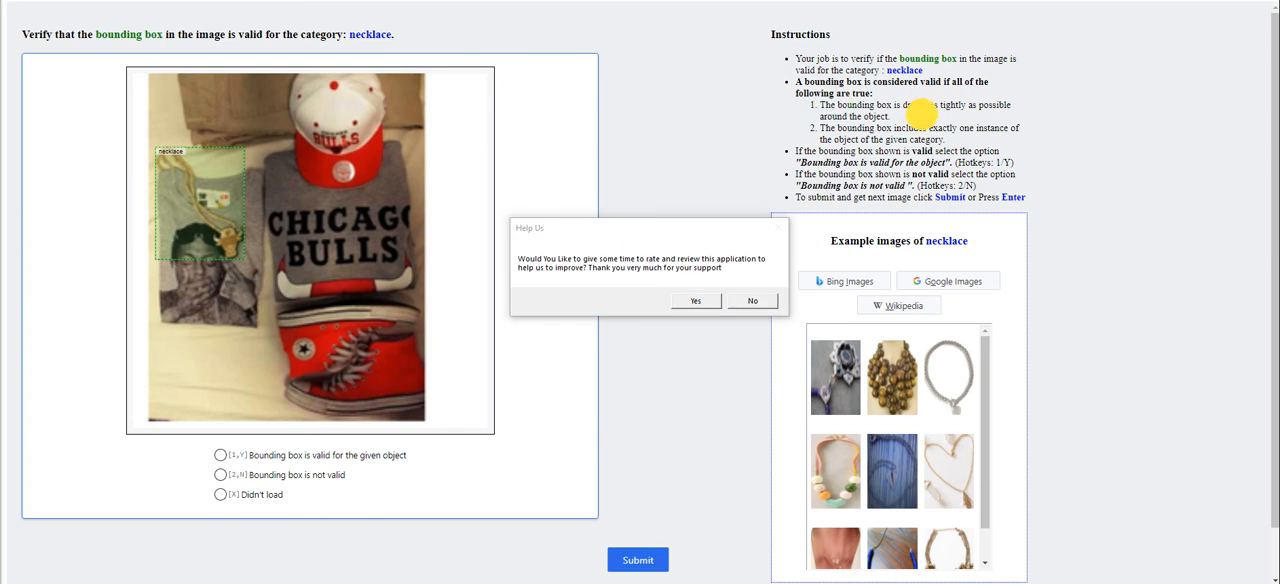
Decline the application review request, inspect the necklace bounding box, and submit it as valid for the given object
{"action": "left_click", "coordinate": [752, 302]}
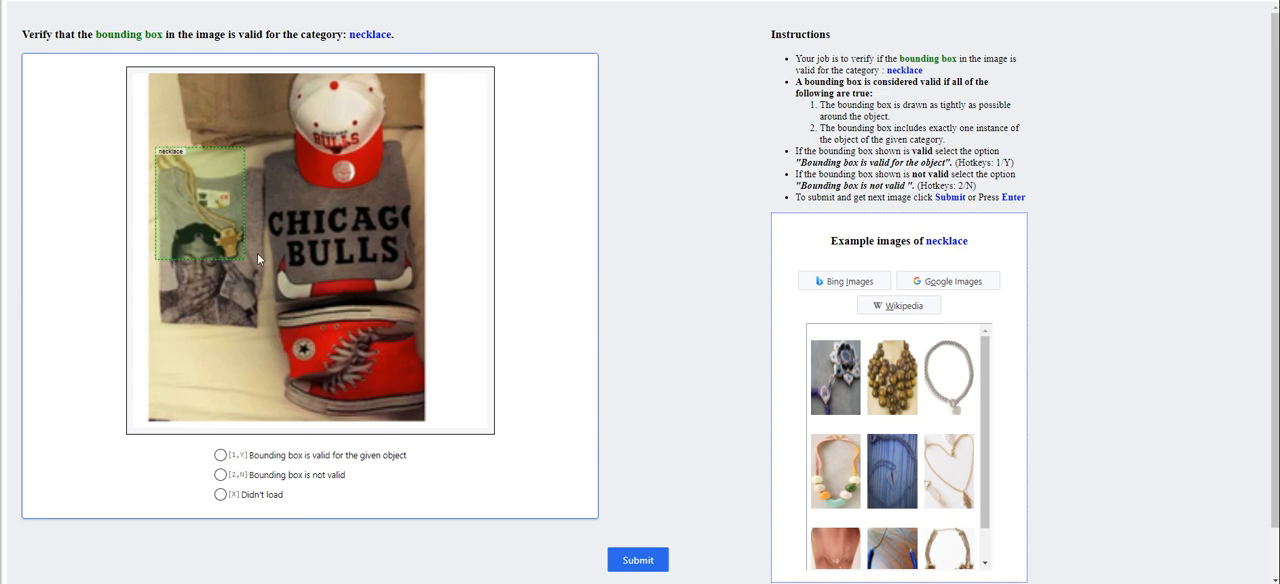
{"action": "scroll", "coordinate": [332, 294], "scroll_direction": "up", "scroll_amount": 3}
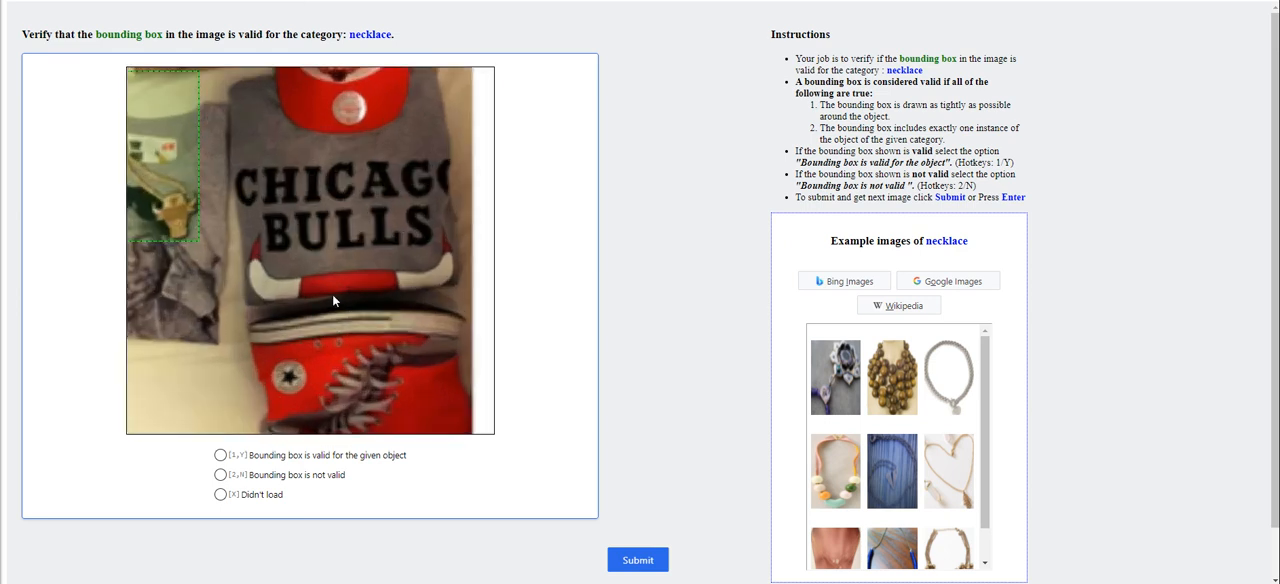
{"action": "left_click_drag", "start_coordinate": [254, 240], "coordinate": [346, 287]}
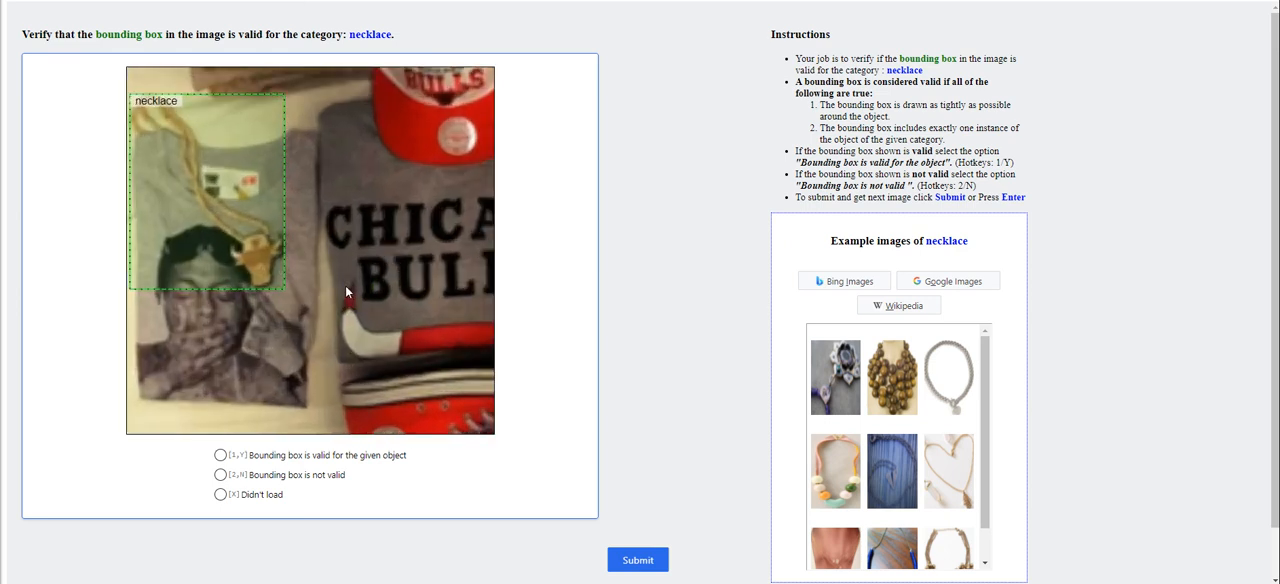
{"action": "scroll", "coordinate": [343, 284], "scroll_direction": "down", "scroll_amount": 3}
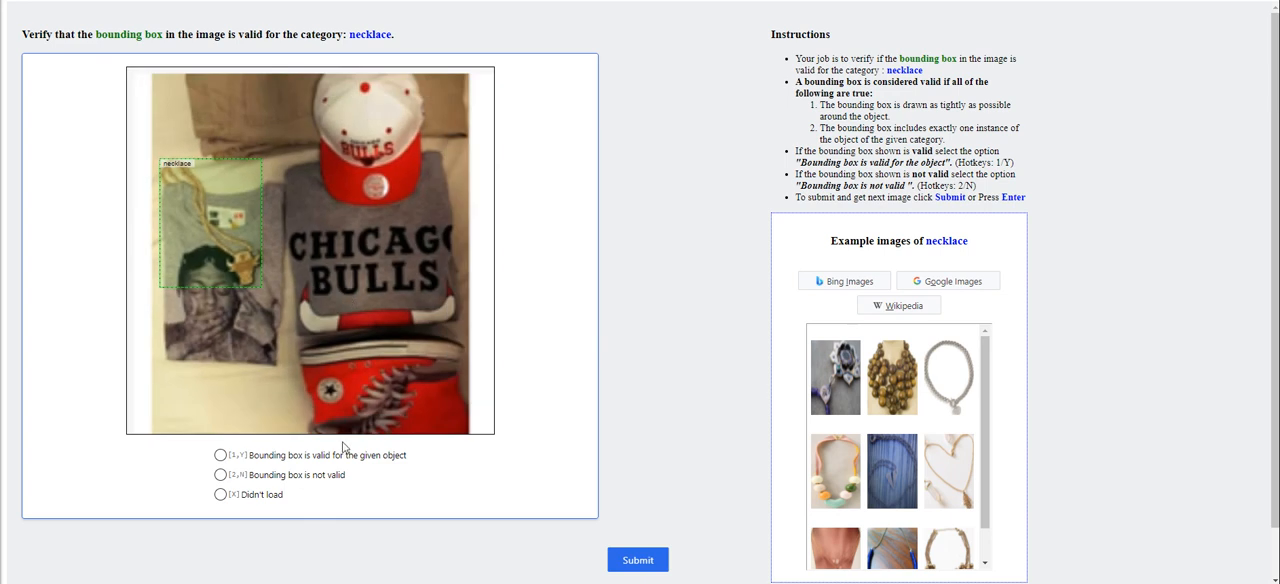
{"action": "left_click", "coordinate": [320, 455]}
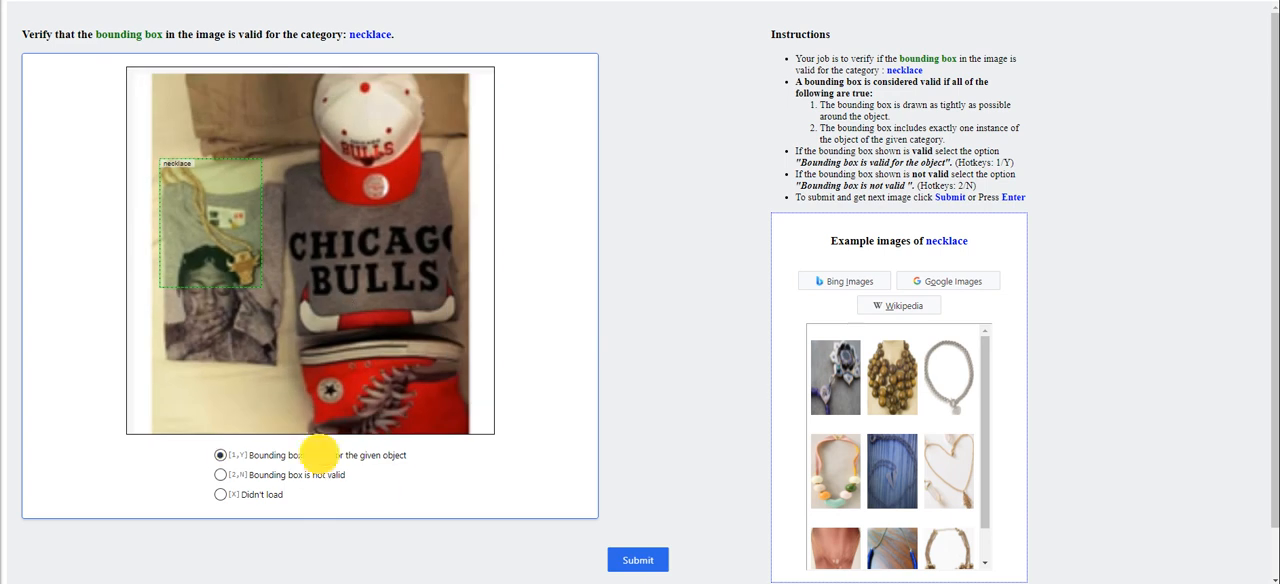
{"action": "left_click", "coordinate": [624, 564]}
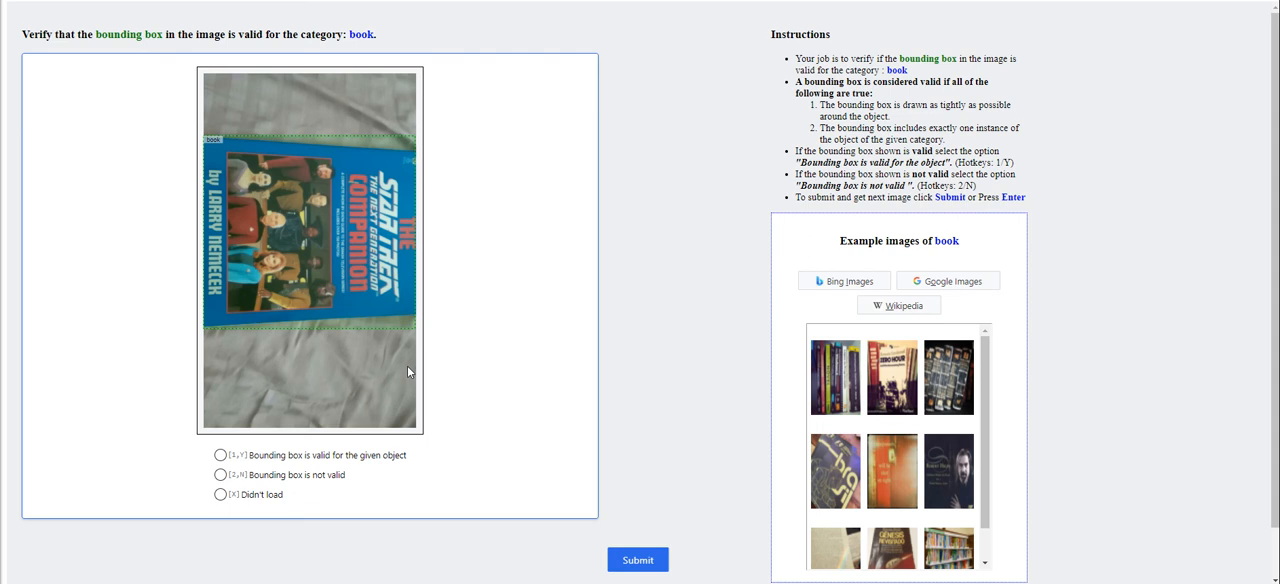
Inspect the edges of the bounding box around the Star Trek book and submit it as valid for the given object
{"action": "scroll", "coordinate": [236, 285], "scroll_direction": "up", "scroll_amount": 3}
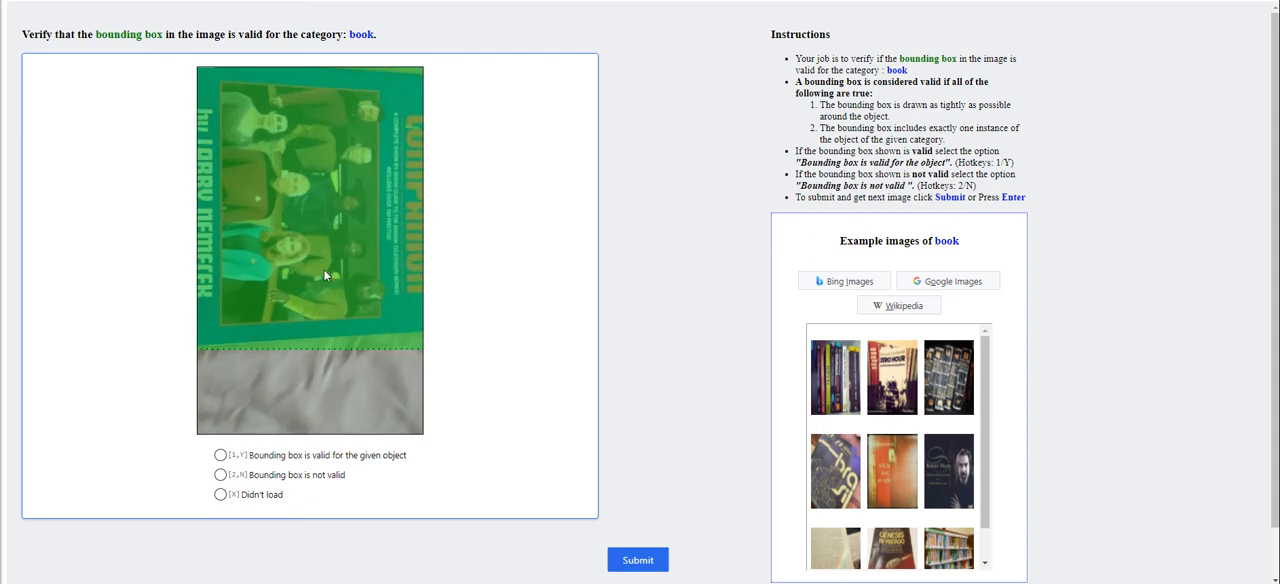
{"action": "left_click_drag", "start_coordinate": [323, 269], "coordinate": [335, 298]}
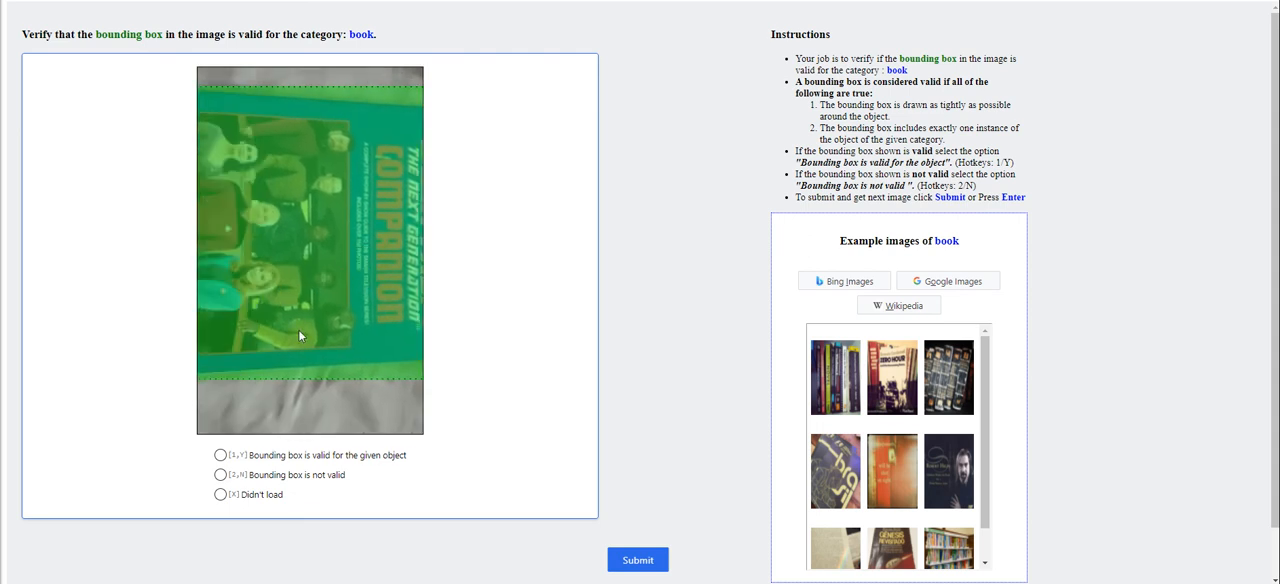
{"action": "scroll", "coordinate": [300, 340], "scroll_direction": "down", "scroll_amount": 2}
{"action": "left_click", "coordinate": [282, 441]}
{"action": "left_click", "coordinate": [295, 402]}
{"action": "left_click", "coordinate": [637, 560]}
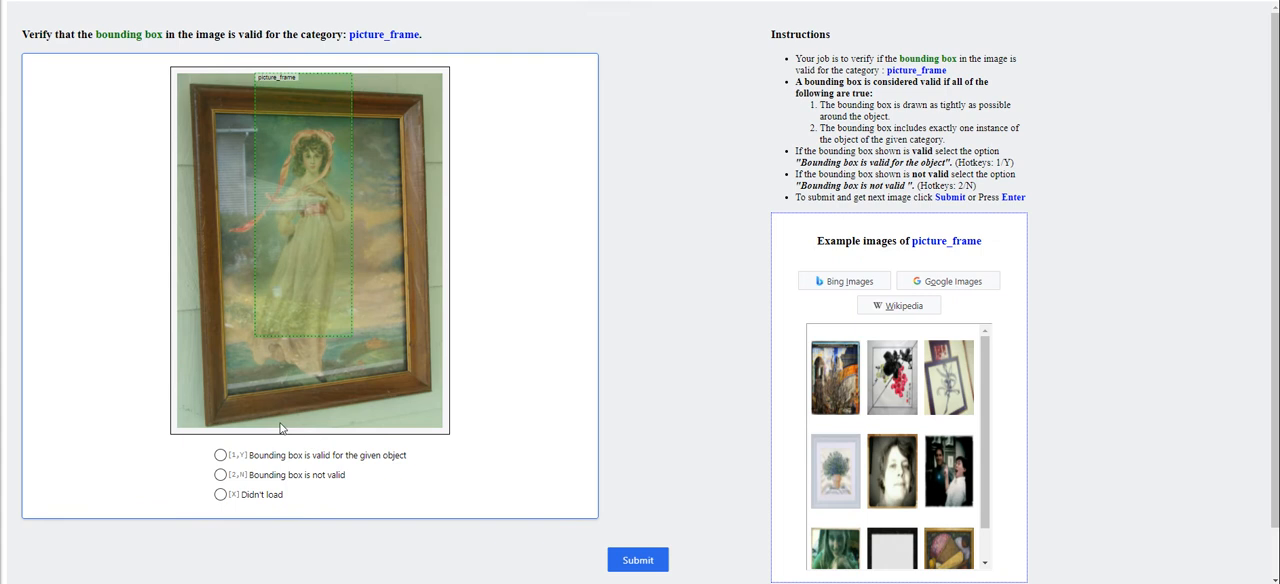
Submit the picture_frame bounding box on the framed portrait as not valid
{"action": "left_click", "coordinate": [304, 478]}
{"action": "key", "text": "Return"}
{"action": "left_click", "coordinate": [318, 476]}
{"action": "left_click", "coordinate": [319, 461]}
{"action": "left_click", "coordinate": [333, 472]}
{"action": "left_click", "coordinate": [645, 561]}
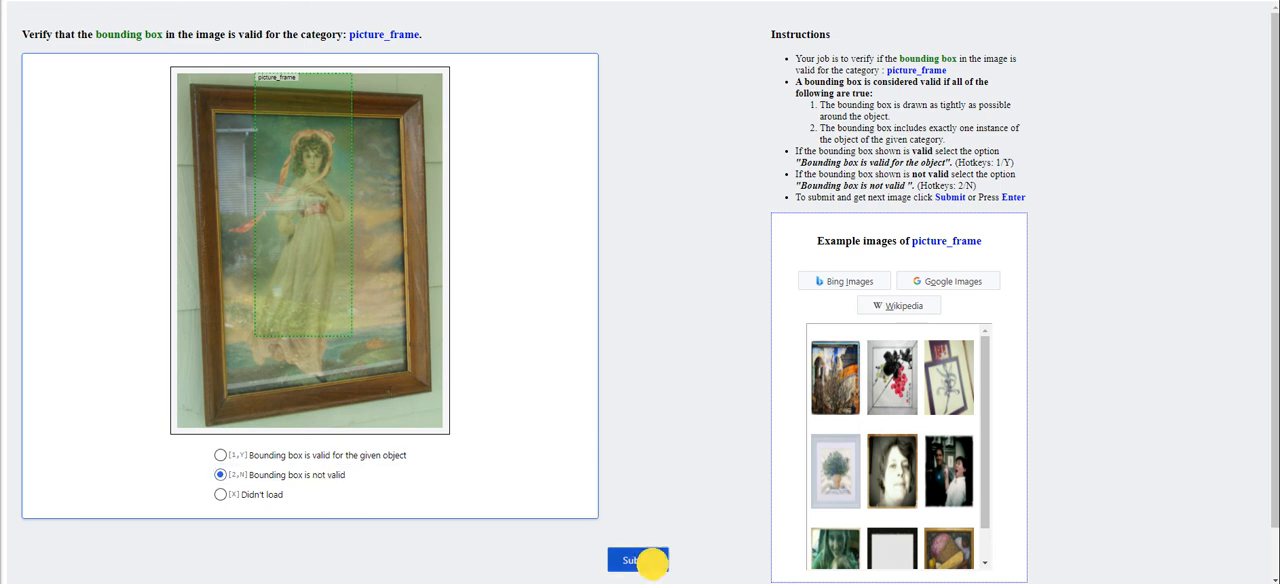
Submit the coin bounding box as valid and the athletic_shoes_or_sneakers bounding box as not valid
{"action": "left_click", "coordinate": [276, 456]}
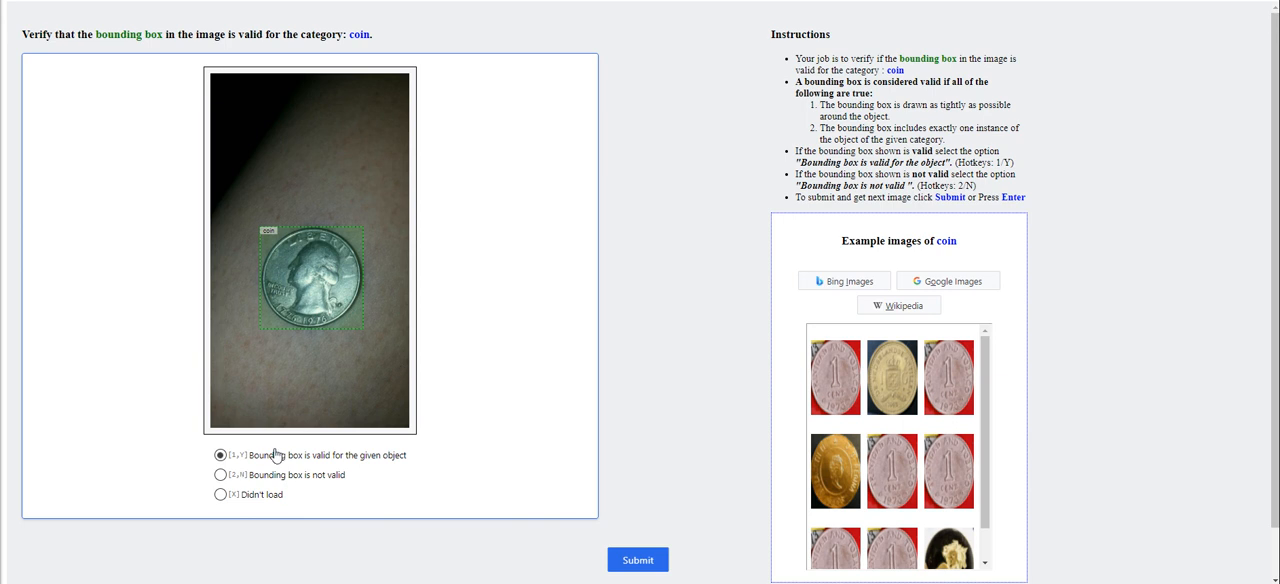
{"action": "left_click", "coordinate": [636, 563]}
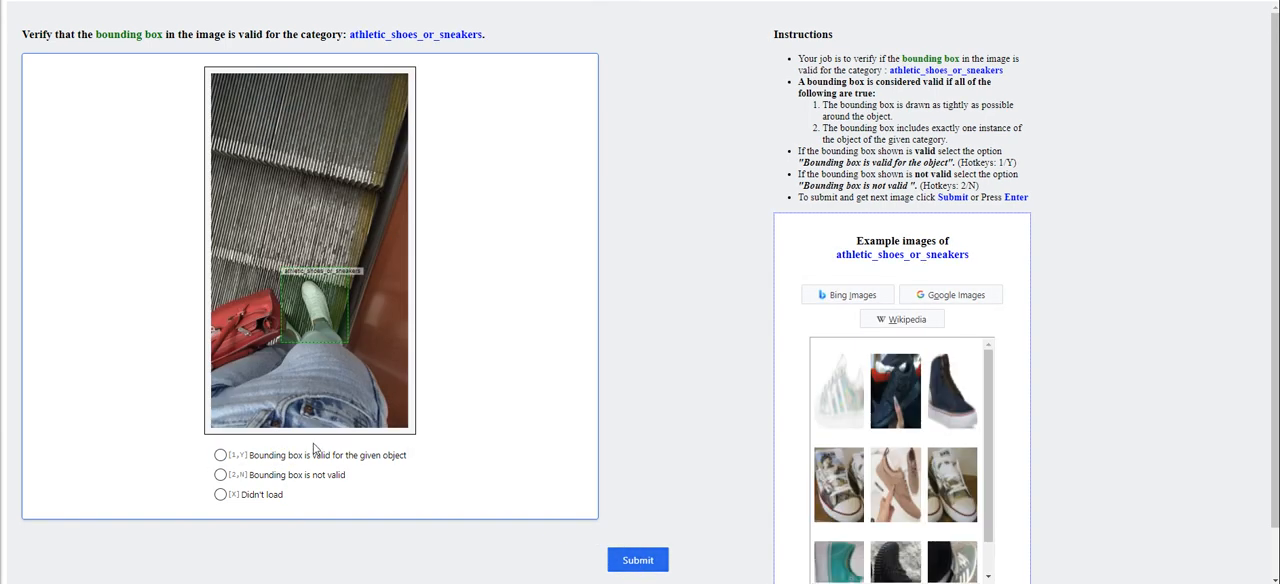
{"action": "left_click", "coordinate": [267, 476]}
{"action": "left_click", "coordinate": [617, 566]}
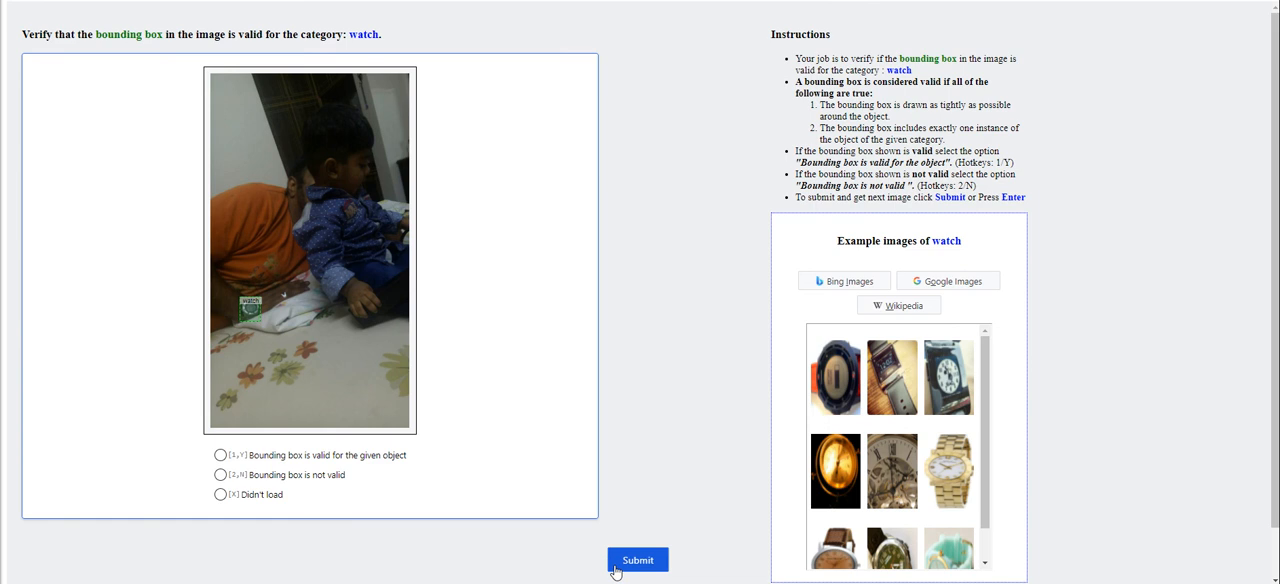
Inspect the small watch bounding box up close and submit it as valid for the given object
{"action": "scroll", "coordinate": [221, 331], "scroll_direction": "up", "scroll_amount": 6}
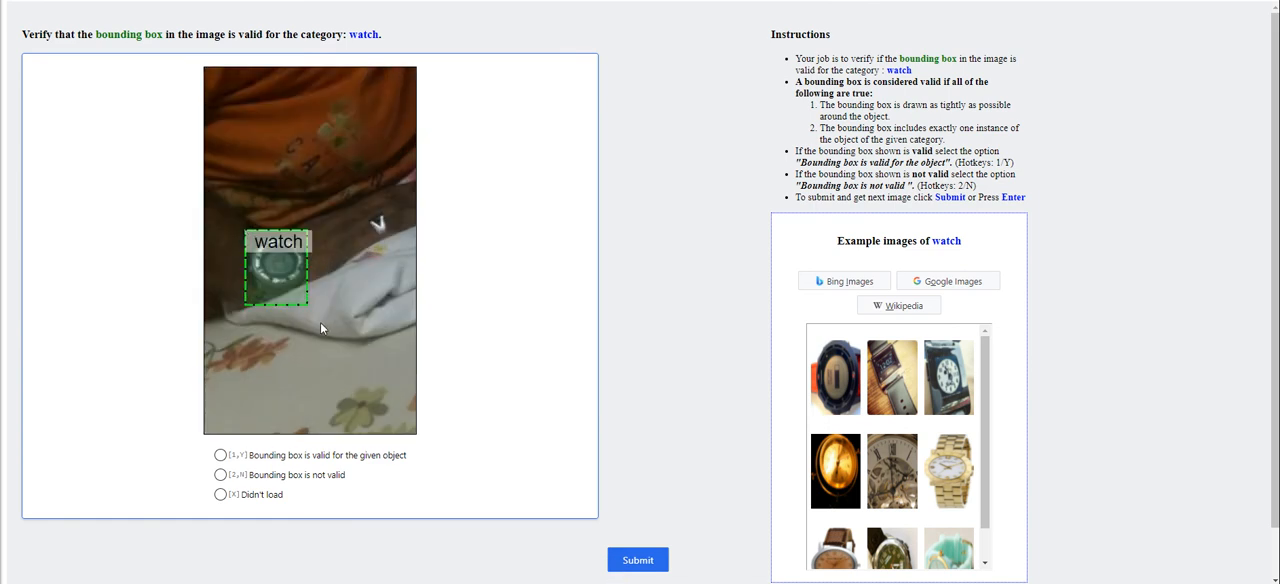
{"action": "scroll", "coordinate": [320, 328], "scroll_direction": "down", "scroll_amount": 6}
{"action": "left_click", "coordinate": [243, 453]}
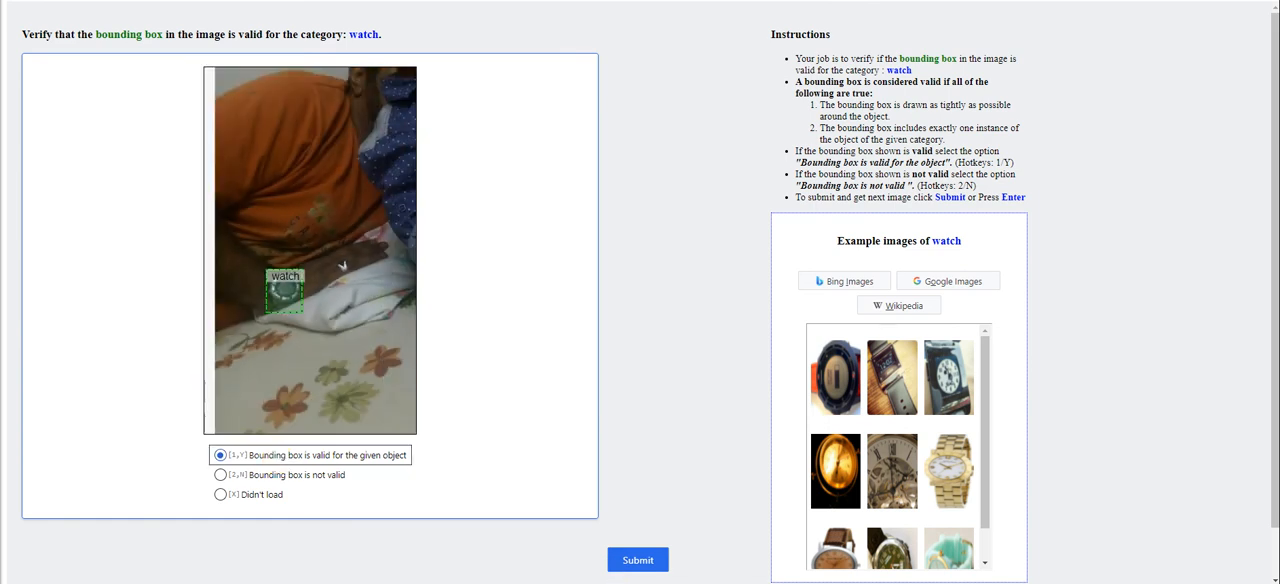
{"action": "left_click", "coordinate": [637, 563]}
Inspect the tree bounding box at the edge of the autumn landscape and submit it as valid for the given object
{"action": "scroll", "coordinate": [264, 249], "scroll_direction": "up", "scroll_amount": 5}
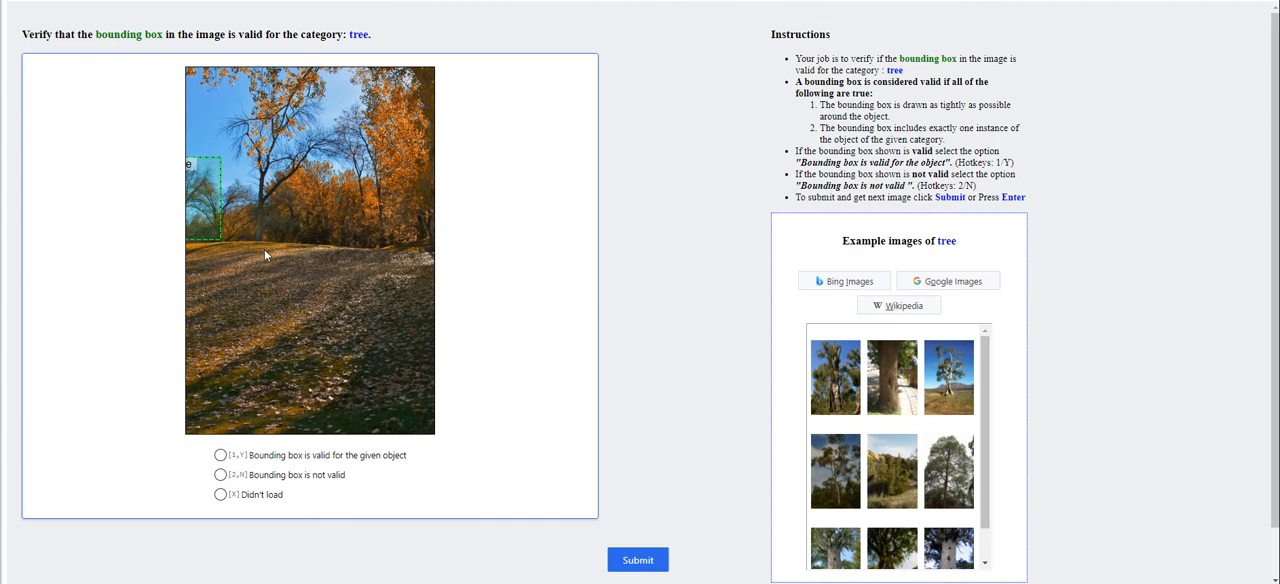
{"action": "left_click_drag", "start_coordinate": [238, 210], "coordinate": [419, 237]}
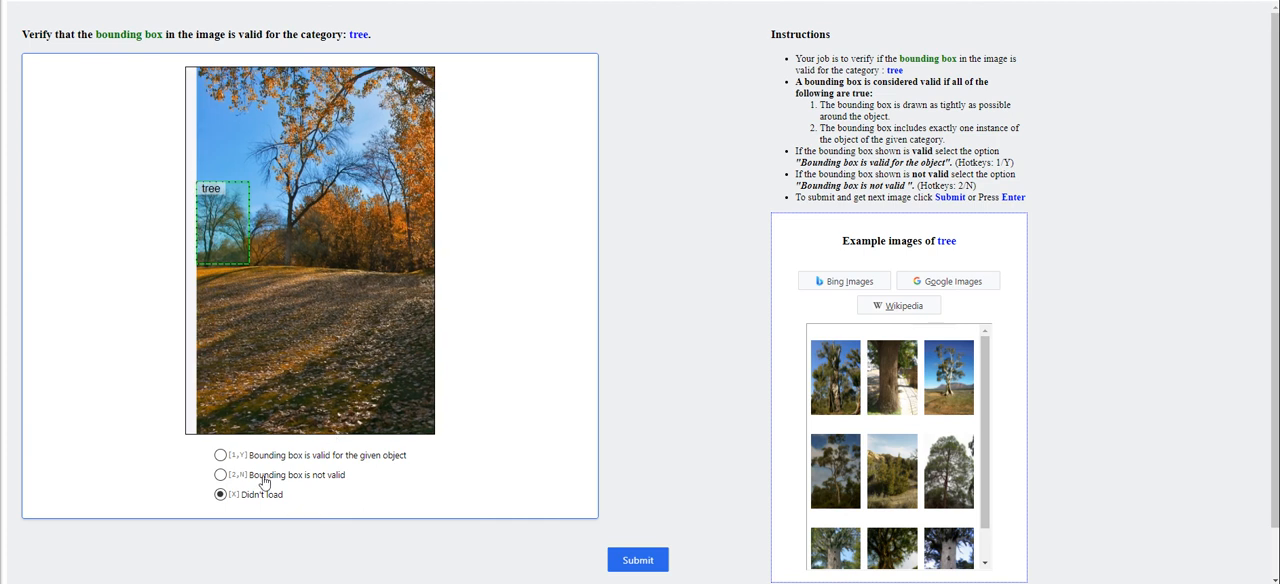
{"action": "key", "text": "1"}
{"action": "left_click", "coordinate": [645, 562]}
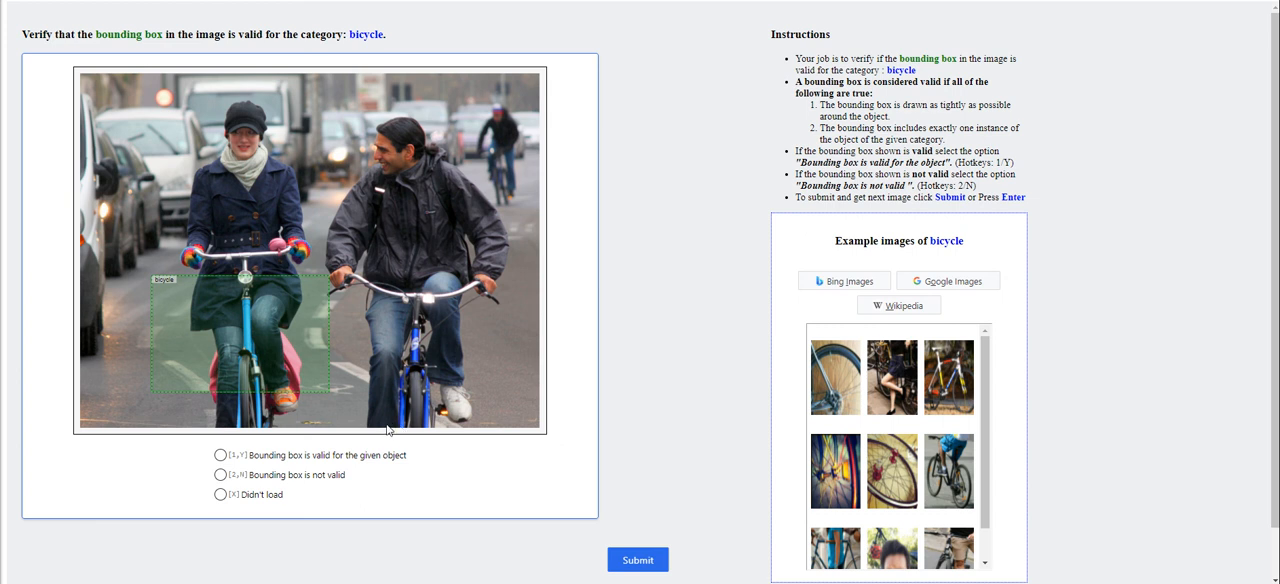
Submit the bicycle bounding box and the ladder_or_step_stool bounding box as not valid
{"action": "left_click", "coordinate": [284, 478]}
{"action": "left_click", "coordinate": [622, 557]}
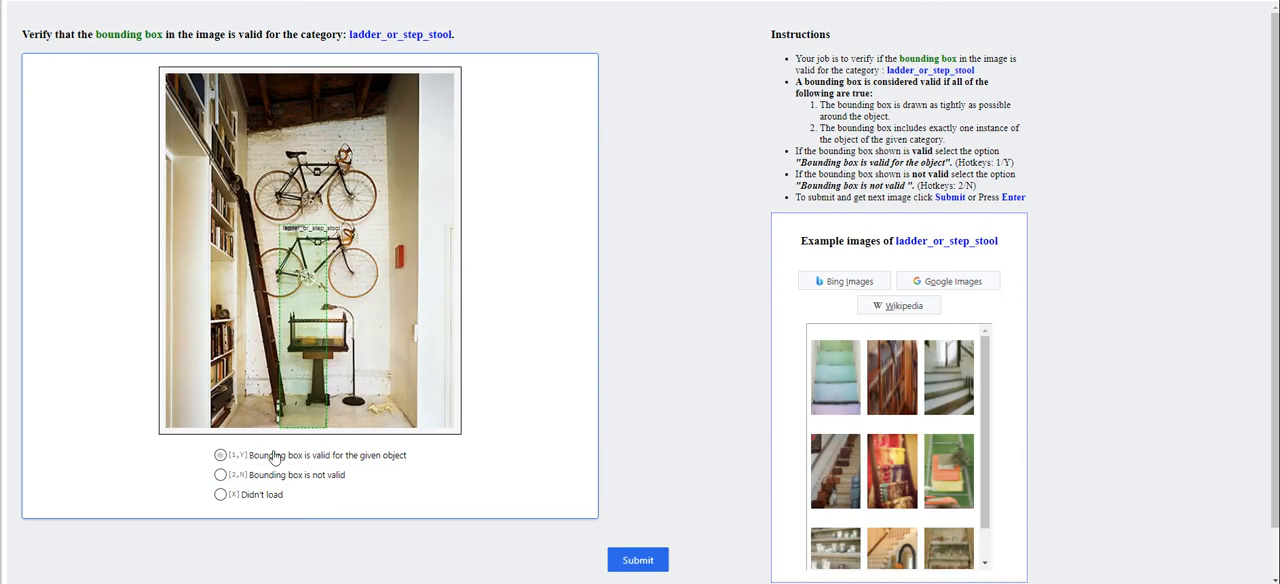
{"action": "left_click", "coordinate": [310, 502]}
{"action": "left_click", "coordinate": [316, 478]}
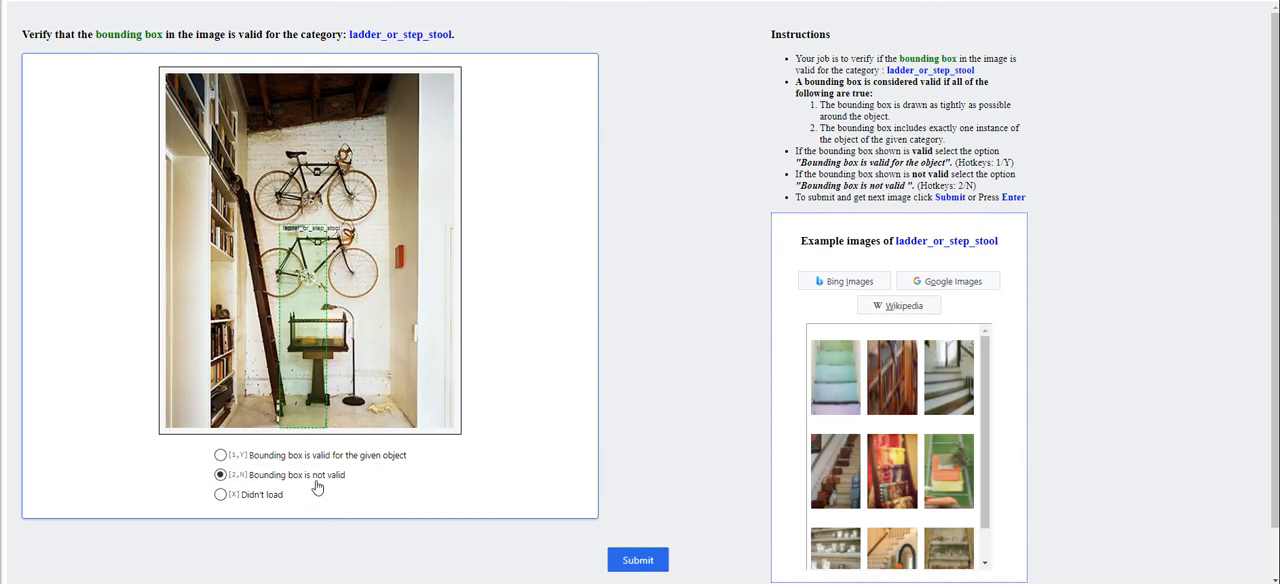
{"action": "left_click", "coordinate": [642, 561]}
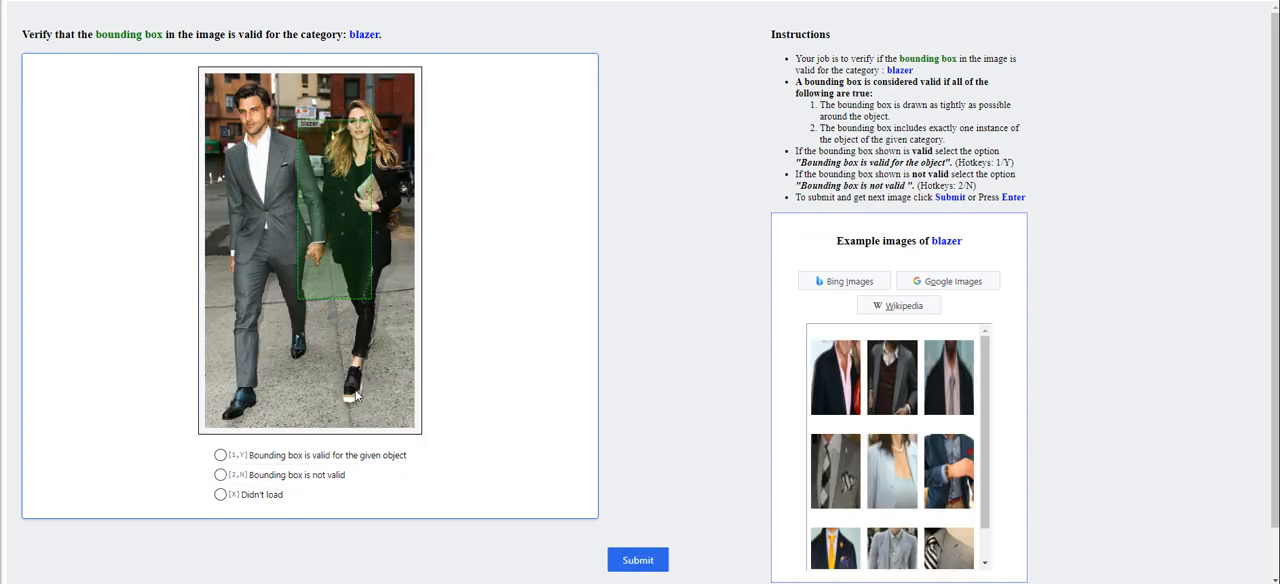
Submit the blazer bounding box as not valid and the bounding box on the Brief History of Time book as valid
{"action": "left_click", "coordinate": [248, 484]}
{"action": "left_click", "coordinate": [623, 561]}
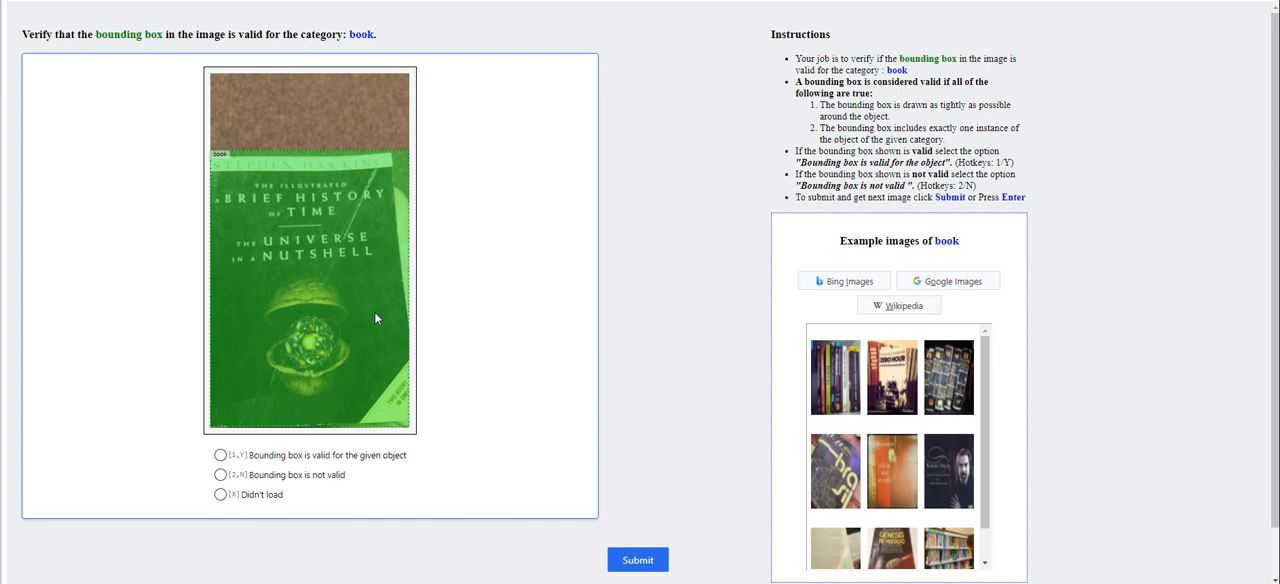
{"action": "left_click", "coordinate": [238, 456]}
{"action": "left_click", "coordinate": [637, 560]}
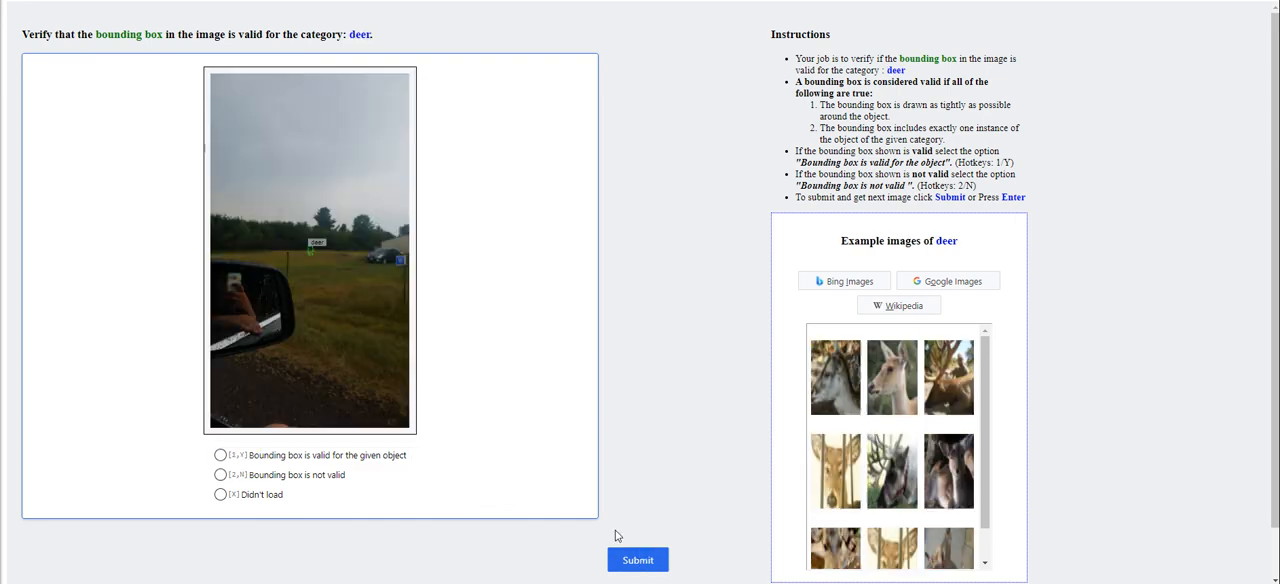
Inspect the tiny deer bounding box in the field up close and submit it as not valid
{"action": "scroll", "coordinate": [348, 302], "scroll_direction": "up", "scroll_amount": 3}
{"action": "left_click_drag", "start_coordinate": [266, 190], "coordinate": [336, 313]}
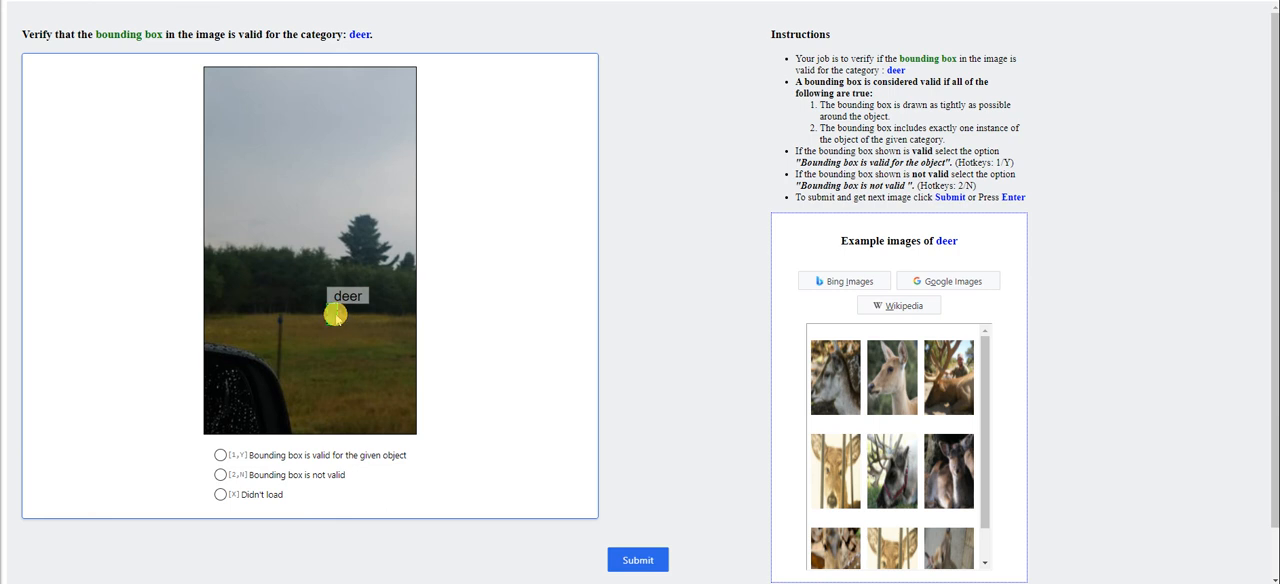
{"action": "scroll", "coordinate": [361, 360], "scroll_direction": "up", "scroll_amount": 2}
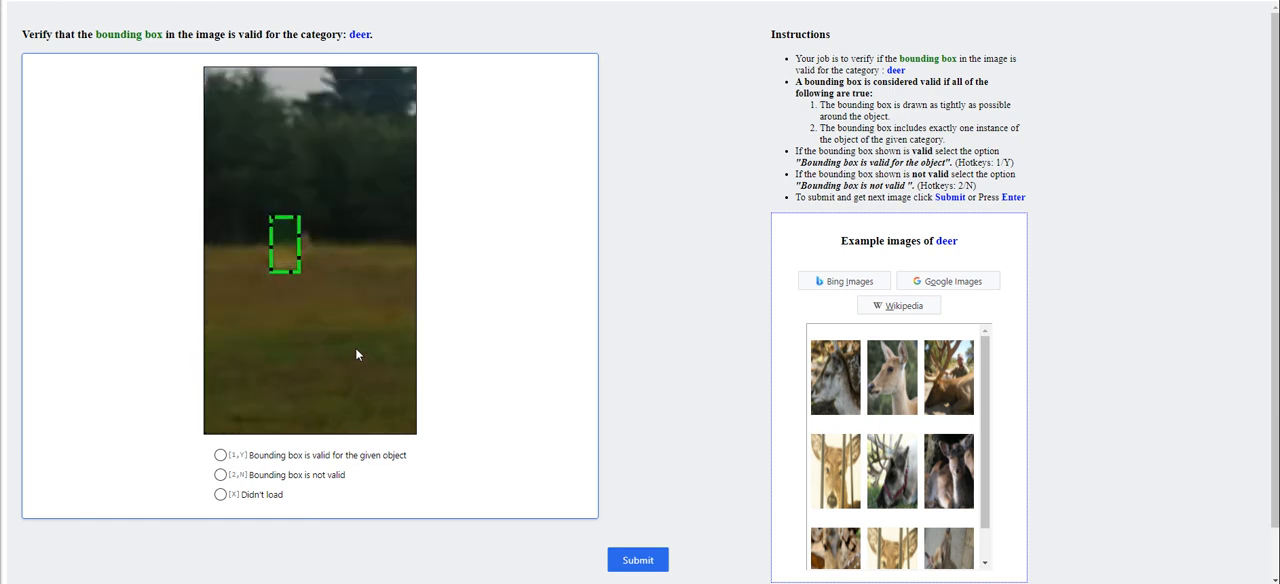
{"action": "scroll", "coordinate": [315, 313], "scroll_direction": "down", "scroll_amount": 2}
{"action": "scroll", "coordinate": [249, 535], "scroll_direction": "down", "scroll_amount": 1}
{"action": "left_click", "coordinate": [284, 425]}
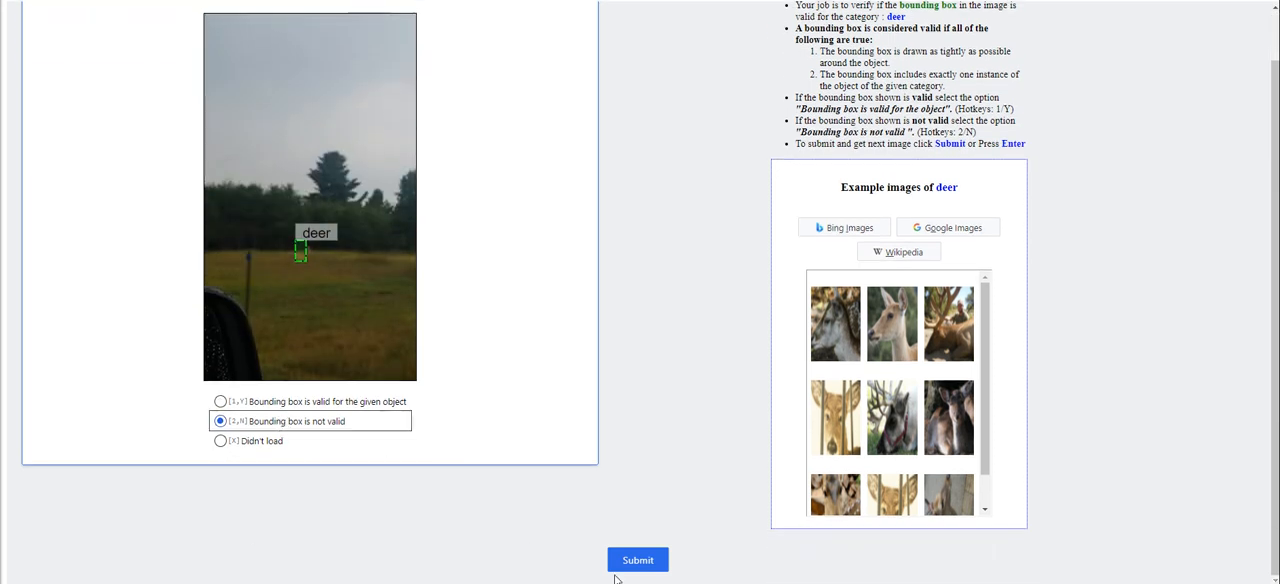
{"action": "left_click", "coordinate": [637, 560]}
Inspect all edges of the bikini bounding box and submit it as valid for the given object
{"action": "scroll", "coordinate": [362, 334], "scroll_direction": "up", "scroll_amount": 4}
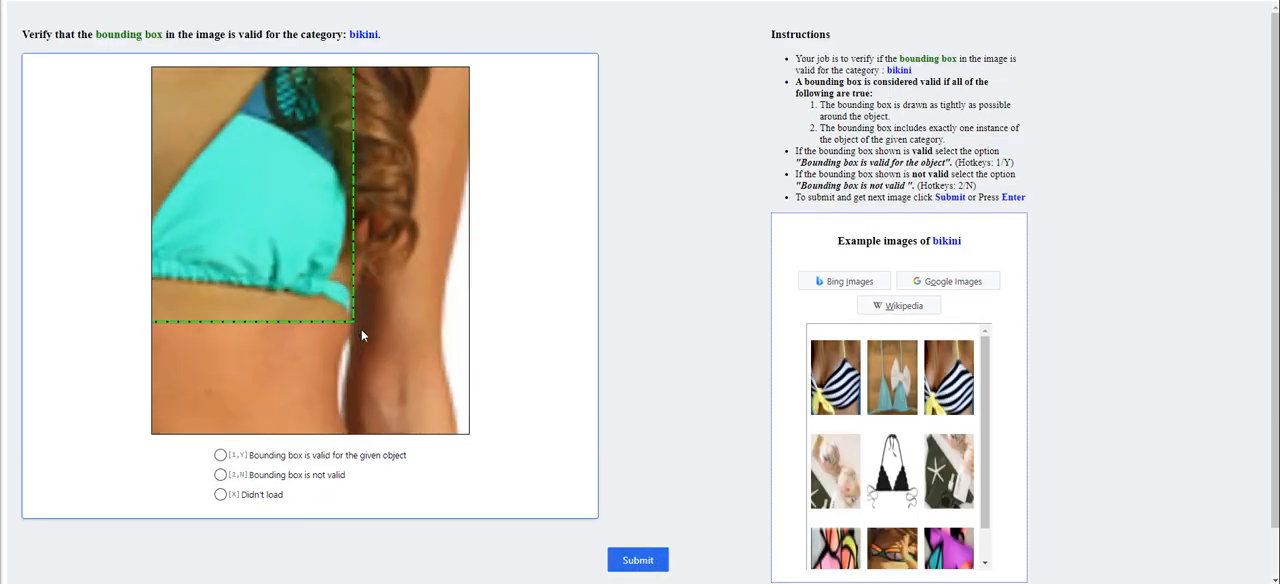
{"action": "scroll", "coordinate": [361, 329], "scroll_direction": "down", "scroll_amount": 4}
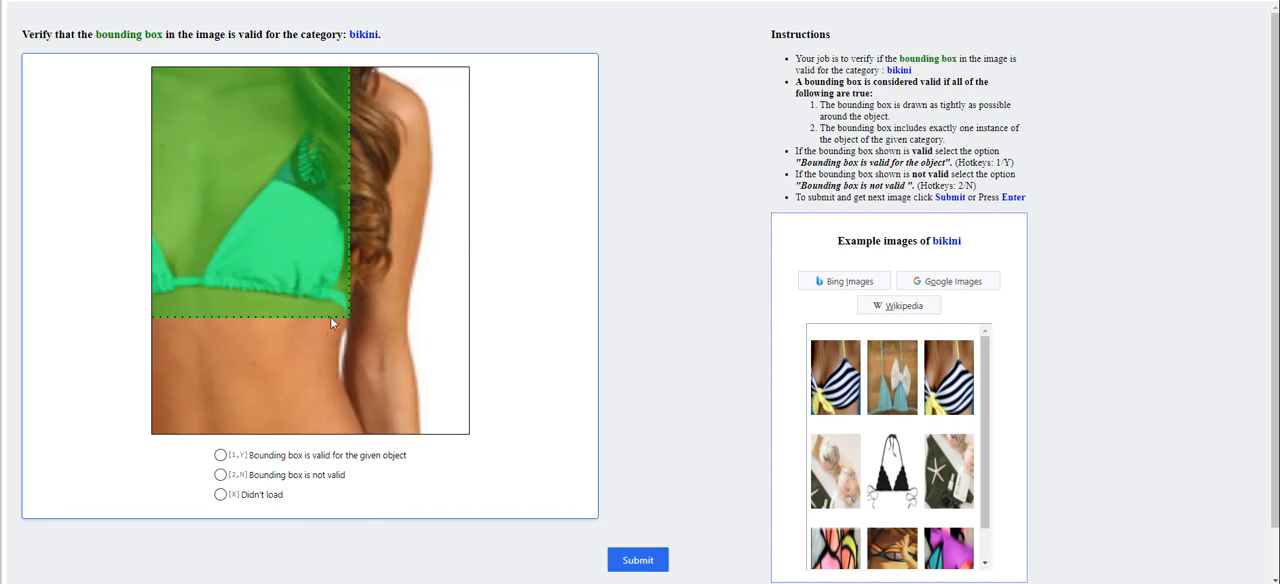
{"action": "scroll", "coordinate": [277, 280], "scroll_direction": "down", "scroll_amount": 1}
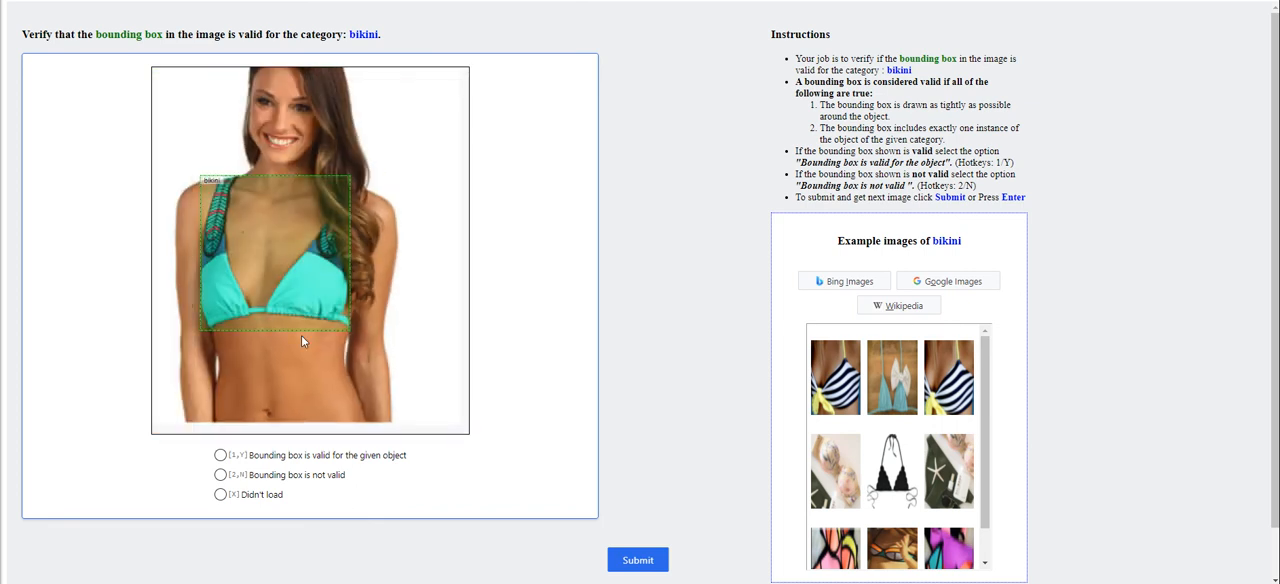
{"action": "scroll", "coordinate": [334, 381], "scroll_direction": "up", "scroll_amount": 1}
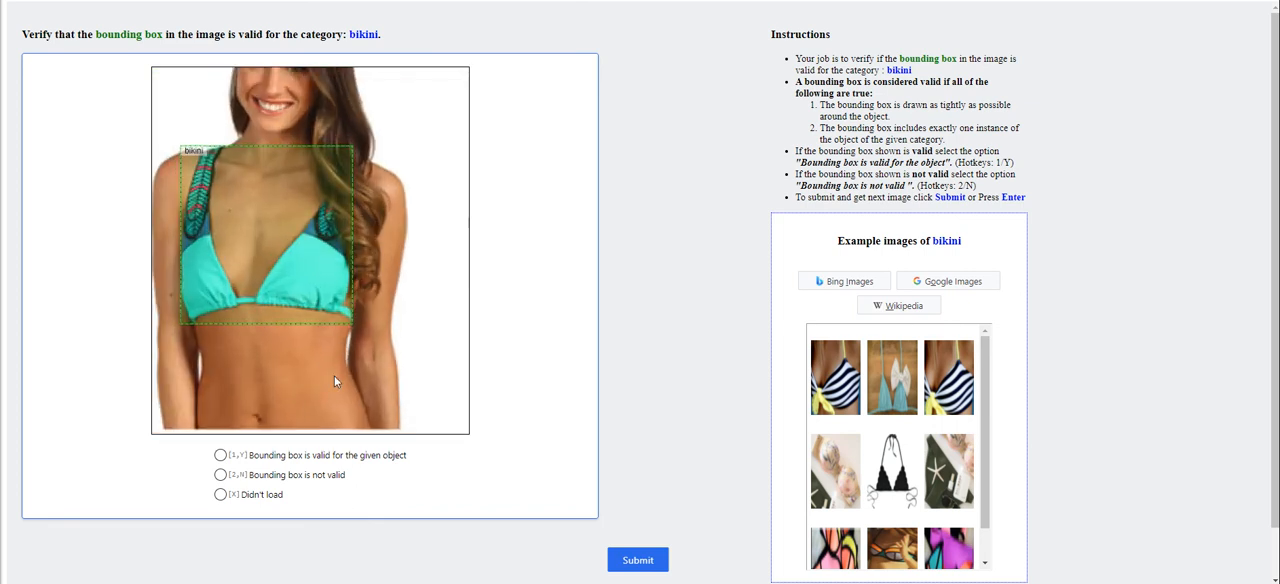
{"action": "scroll", "coordinate": [335, 381], "scroll_direction": "down", "scroll_amount": 1}
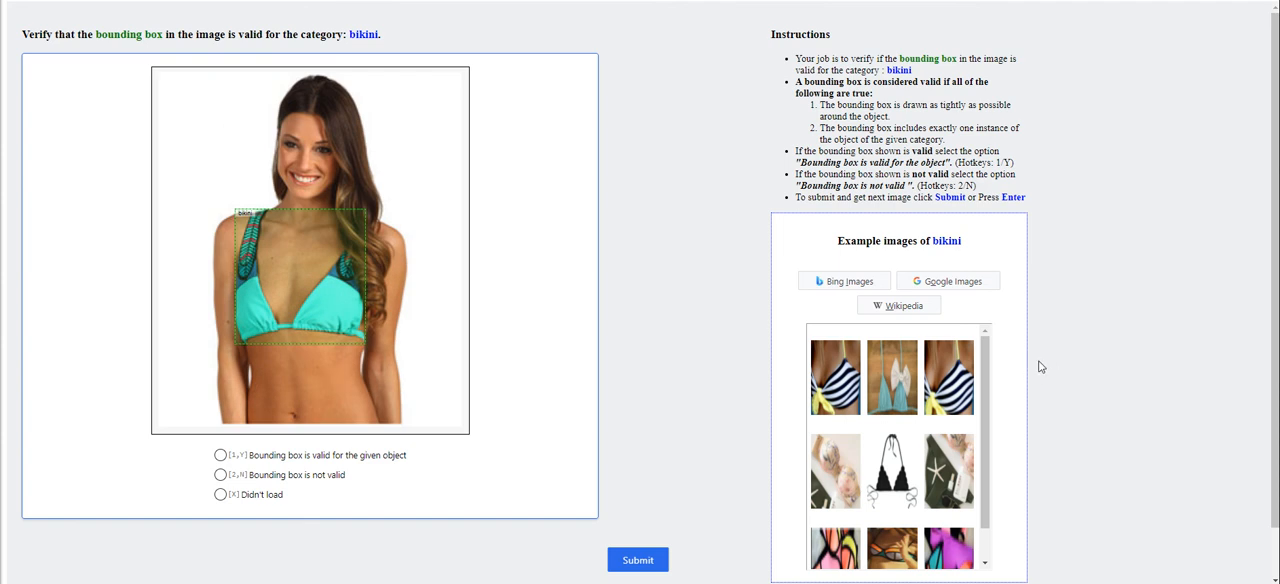
{"action": "left_click", "coordinate": [310, 459]}
{"action": "left_click", "coordinate": [326, 498]}
{"action": "left_click", "coordinate": [294, 473]}
{"action": "left_click", "coordinate": [277, 457]}
{"action": "left_click", "coordinate": [660, 563]}
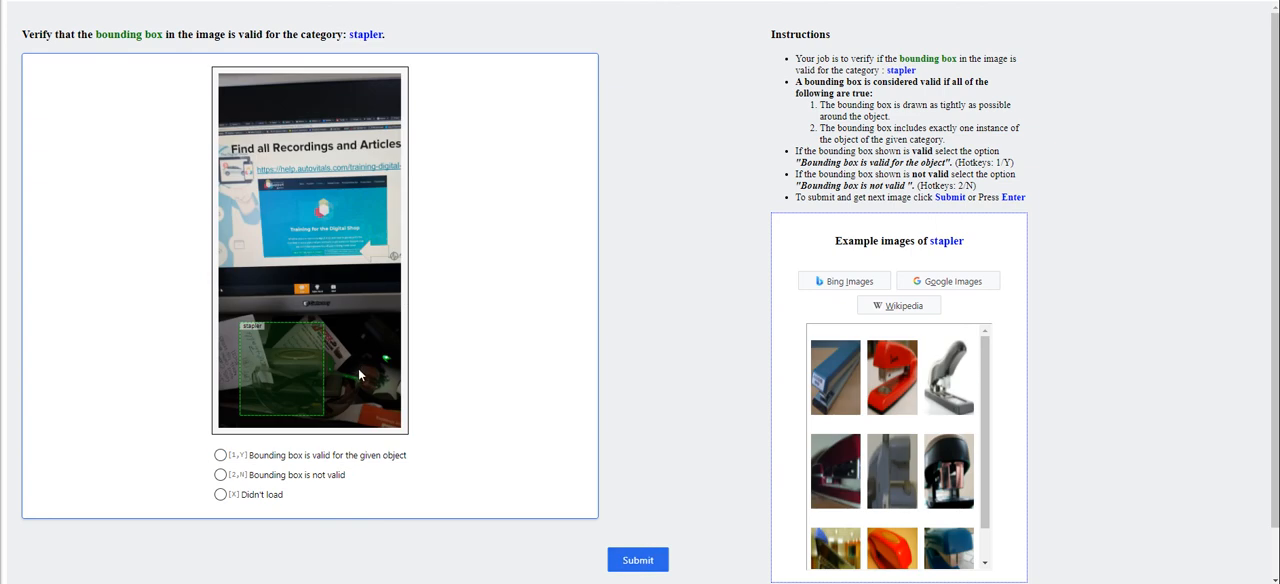
Inspect the stapler bounding box in the dark desk area and submit it as not valid
{"action": "scroll", "coordinate": [358, 368], "scroll_direction": "up", "scroll_amount": 3}
{"action": "left_click_drag", "start_coordinate": [335, 352], "coordinate": [404, 302]}
{"action": "scroll", "coordinate": [346, 318], "scroll_direction": "down", "scroll_amount": 2}
{"action": "left_click", "coordinate": [268, 474]}
{"action": "left_click", "coordinate": [638, 560]}
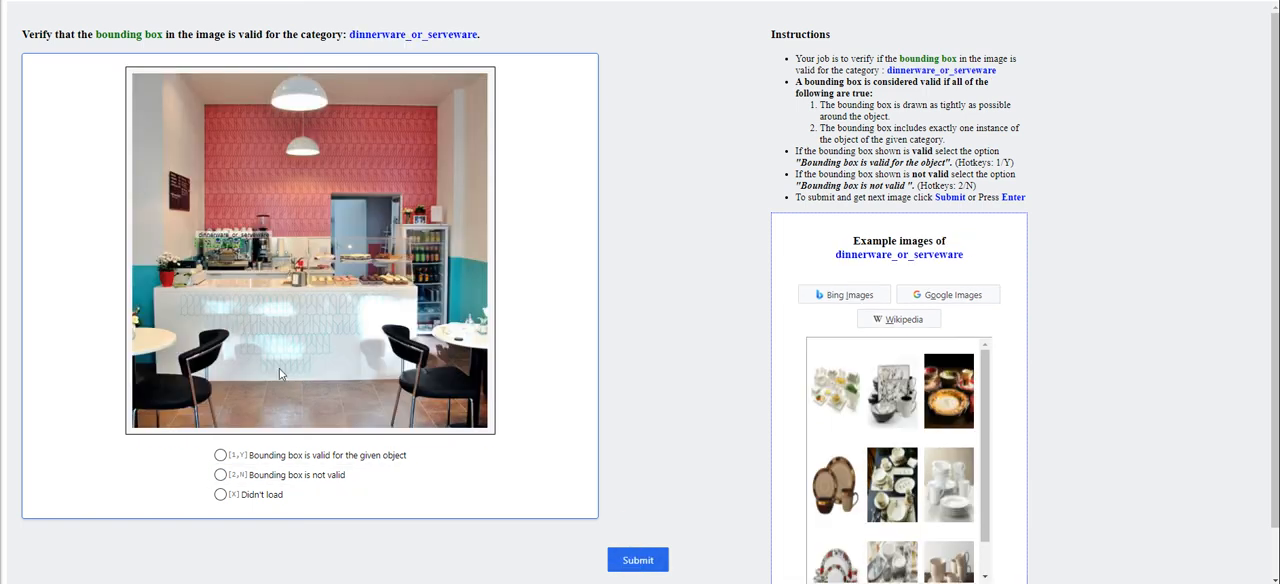
Inspect the dinnerware_or_serveware bounding box on the coffee machine up close and submit it as not valid
{"action": "scroll", "coordinate": [249, 293], "scroll_direction": "up", "scroll_amount": 5}
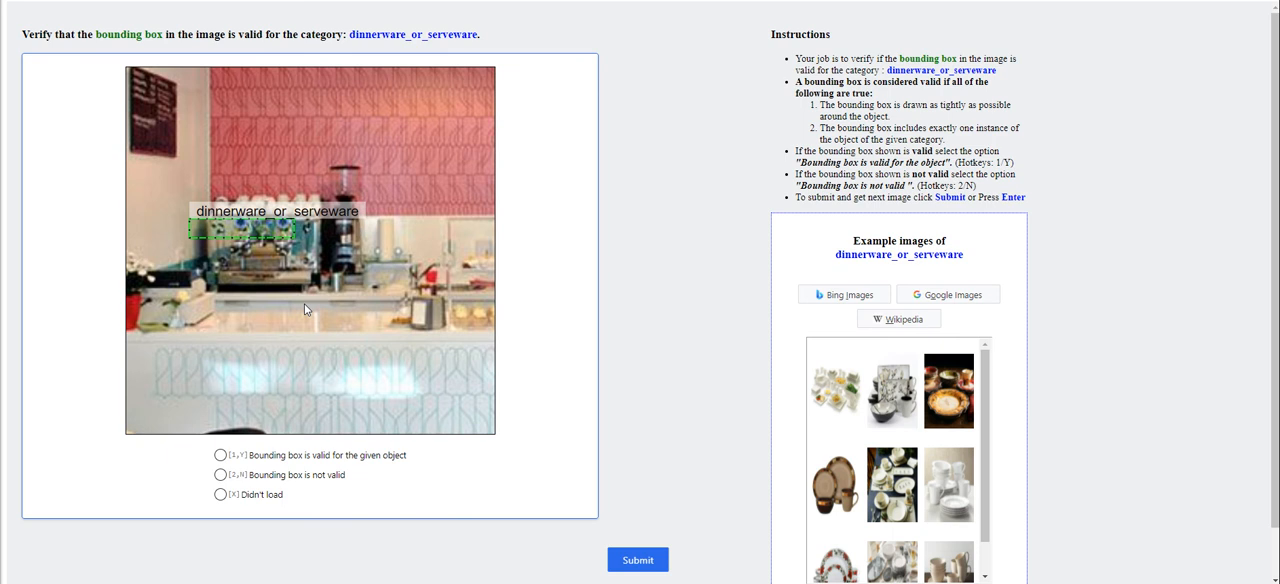
{"action": "scroll", "coordinate": [305, 309], "scroll_direction": "up", "scroll_amount": 3}
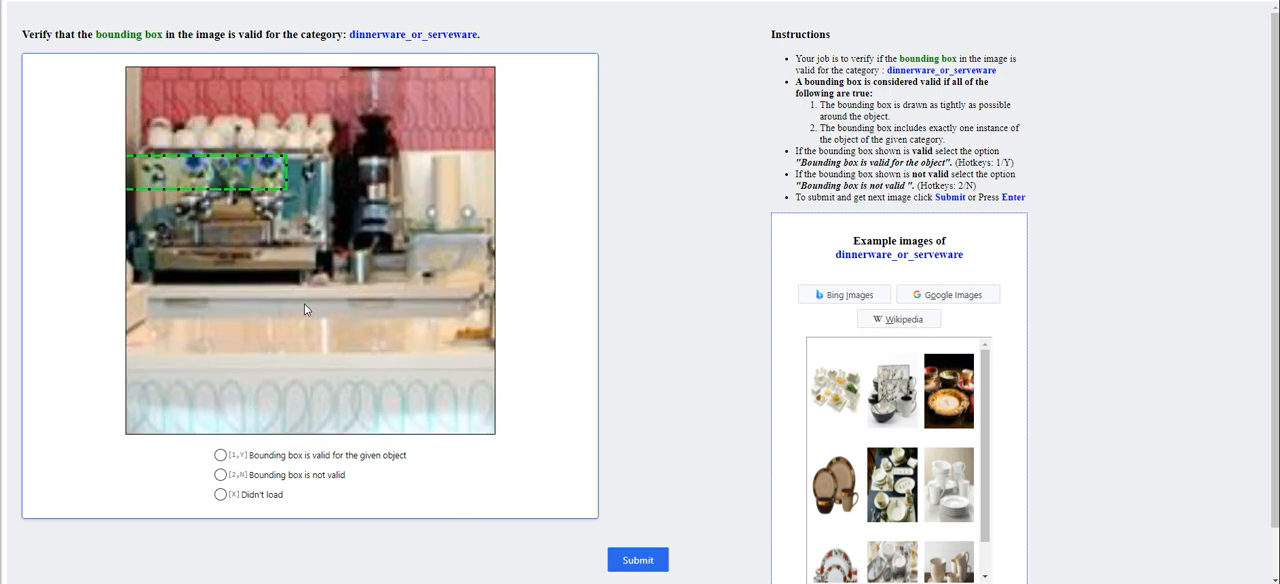
{"action": "scroll", "coordinate": [304, 303], "scroll_direction": "down", "scroll_amount": 8}
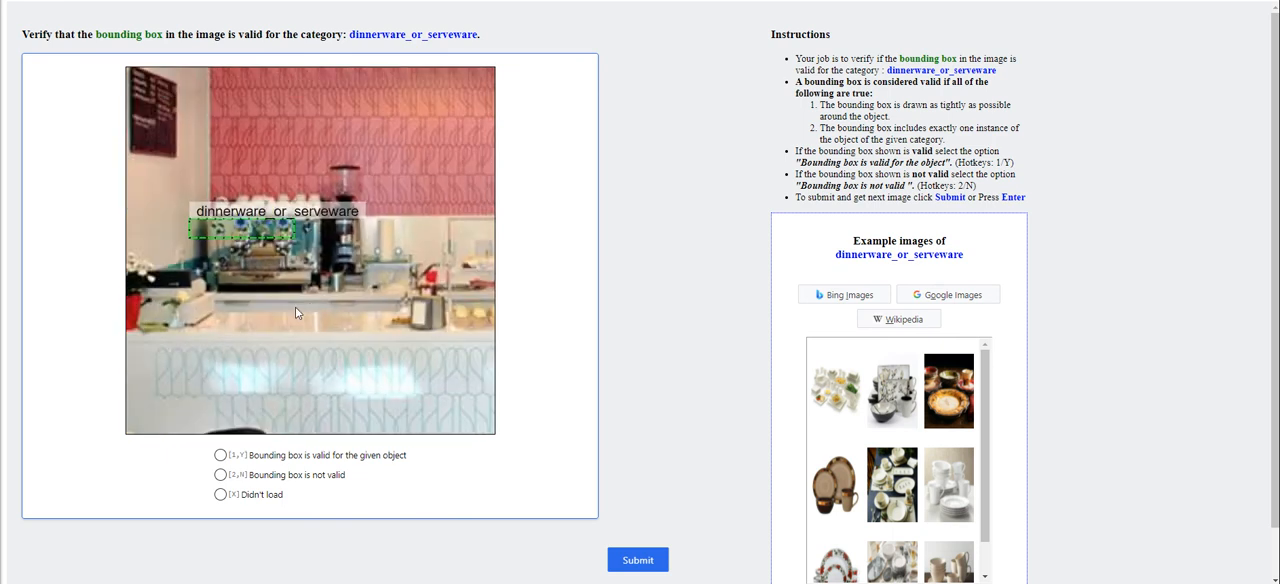
{"action": "left_click", "coordinate": [280, 480]}
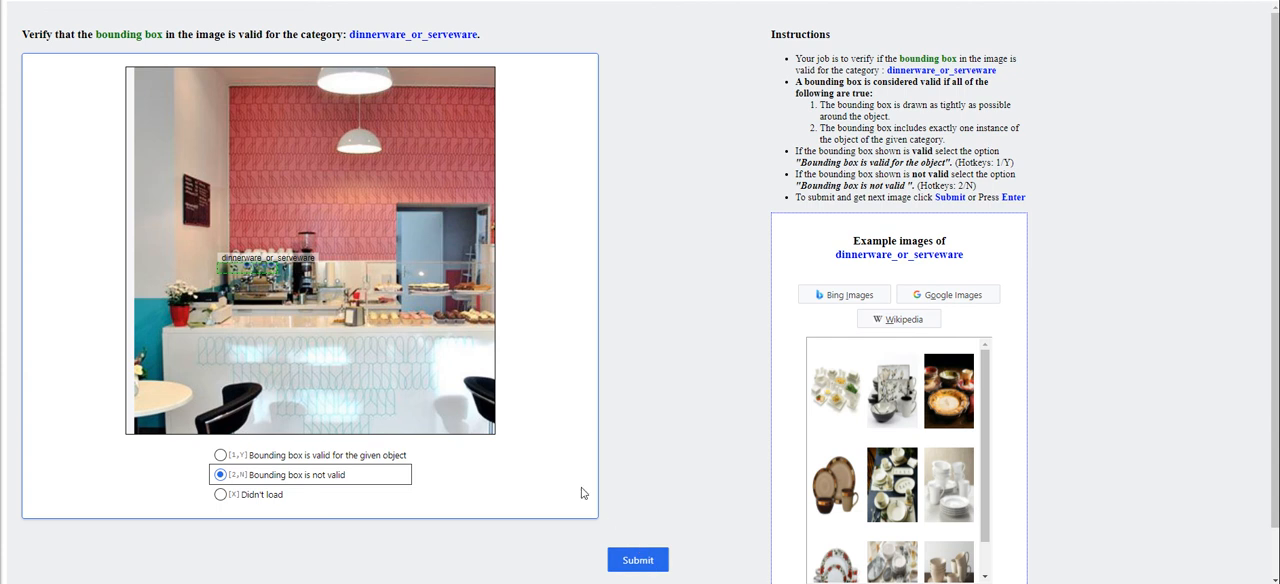
{"action": "scroll", "coordinate": [409, 287], "scroll_direction": "up", "scroll_amount": 3}
{"action": "left_click_drag", "start_coordinate": [255, 296], "coordinate": [497, 300]}
{"action": "scroll", "coordinate": [322, 316], "scroll_direction": "up", "scroll_amount": 4}
{"action": "left_click_drag", "start_coordinate": [387, 299], "coordinate": [305, 291]}
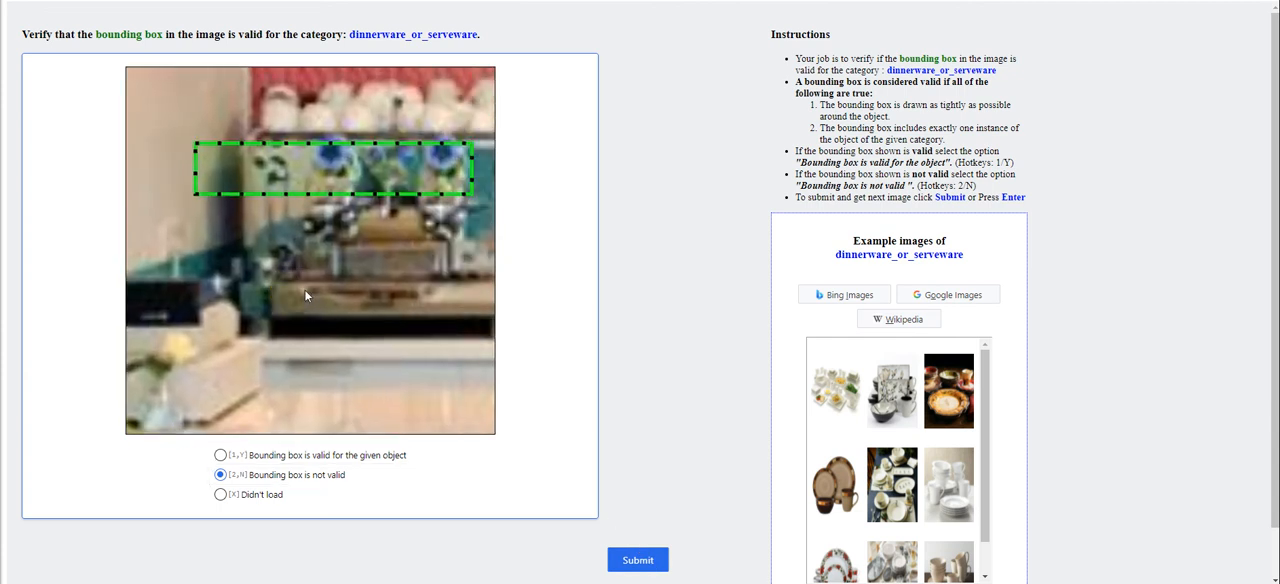
{"action": "scroll", "coordinate": [304, 289], "scroll_direction": "down", "scroll_amount": 7}
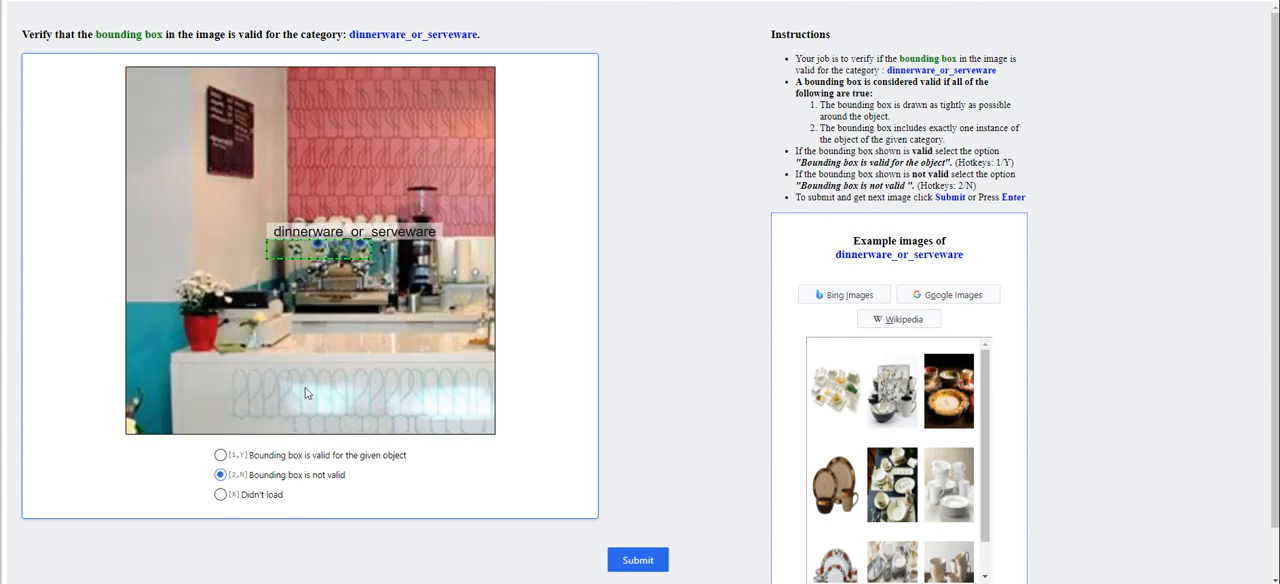
{"action": "left_click", "coordinate": [645, 572]}
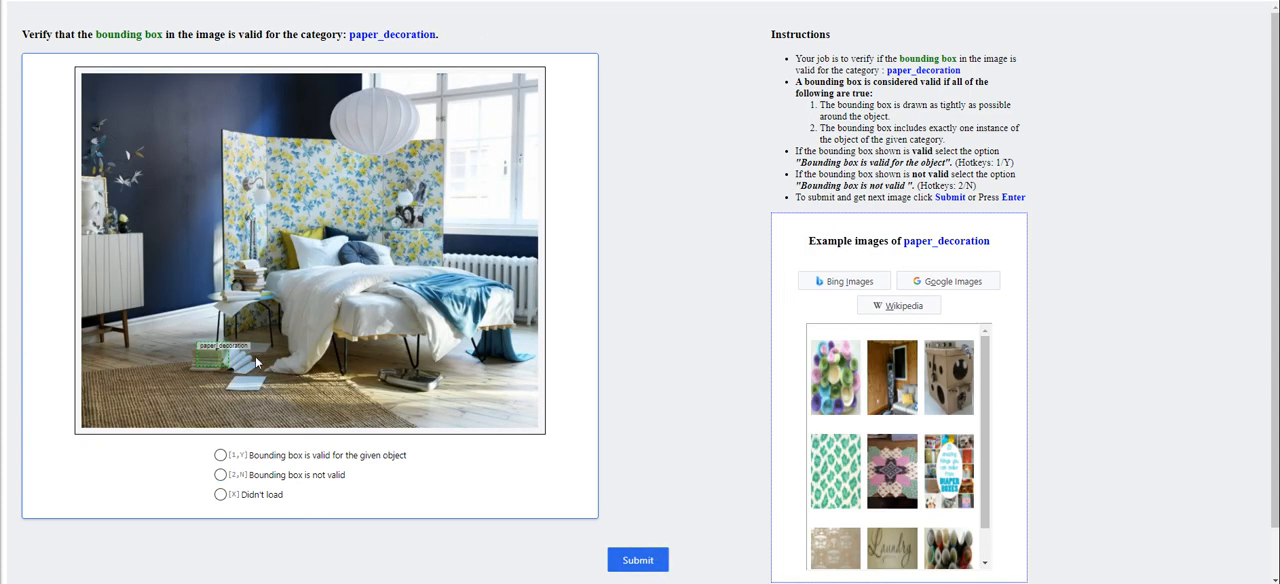
Inspect the paper_decoration bounding box around the books on the bedroom floor and submit it as not valid
{"action": "scroll", "coordinate": [222, 347], "scroll_direction": "up", "scroll_amount": 4}
{"action": "left_click_drag", "start_coordinate": [224, 348], "coordinate": [272, 334]}
{"action": "scroll", "coordinate": [311, 390], "scroll_direction": "up", "scroll_amount": 4}
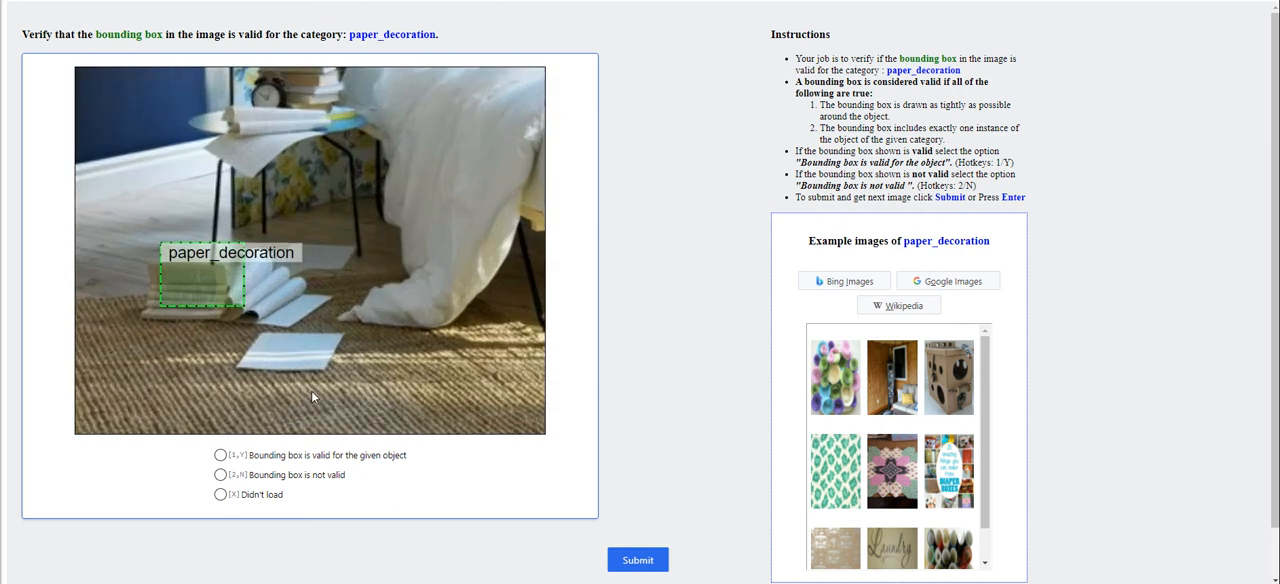
{"action": "scroll", "coordinate": [281, 377], "scroll_direction": "down", "scroll_amount": 5}
{"action": "left_click", "coordinate": [281, 463]}
{"action": "left_click", "coordinate": [275, 475]}
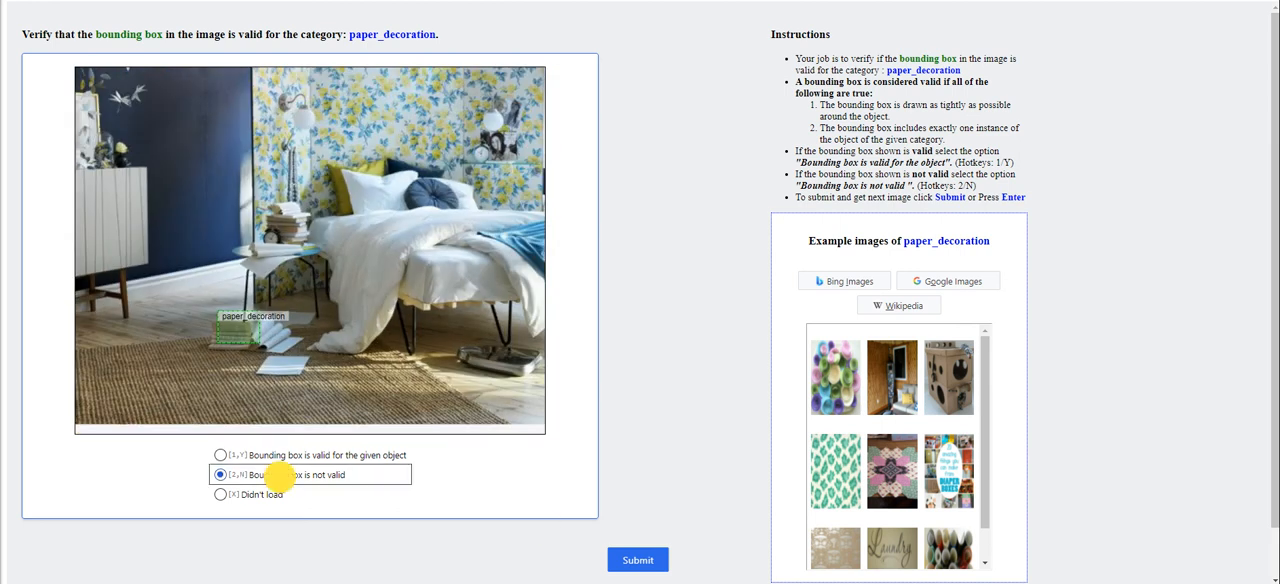
{"action": "left_click", "coordinate": [637, 560]}
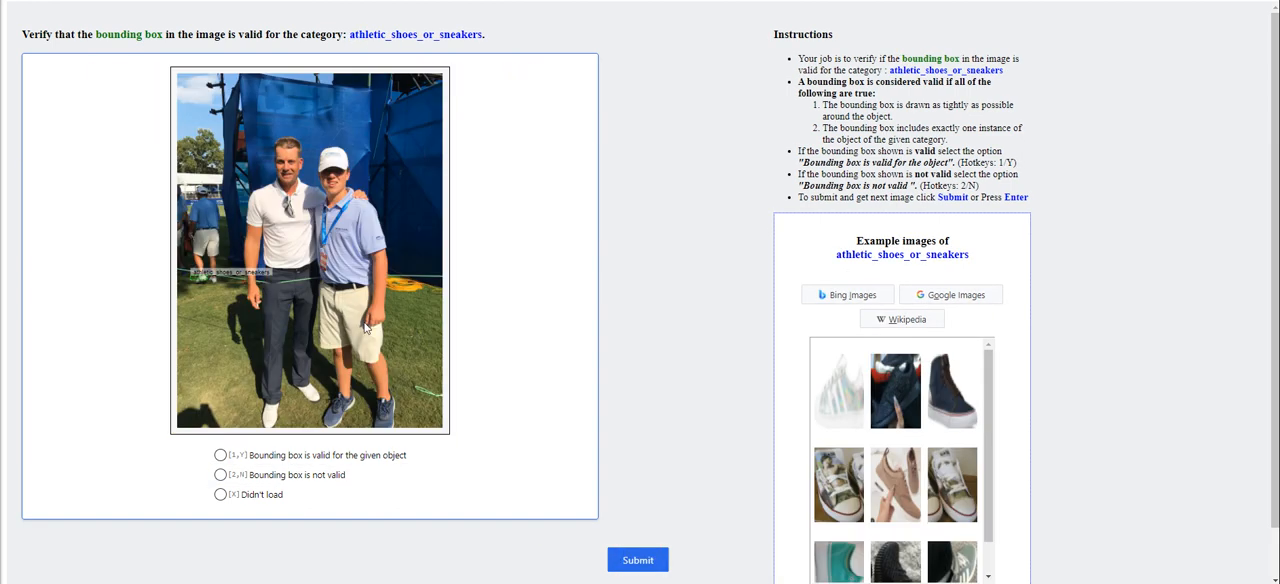
Inspect the athletic_shoes_or_sneakers bounding box on the background person's foot and submit it as not valid
{"action": "scroll", "coordinate": [200, 293], "scroll_direction": "up", "scroll_amount": 4}
{"action": "mouse_move", "coordinate": [249, 292]}
{"action": "left_mouse_down"}
{"action": "mouse_move", "coordinate": [260, 296]}
{"action": "mouse_move", "coordinate": [238, 271]}
{"action": "left_mouse_up"}
{"action": "scroll", "coordinate": [258, 299], "scroll_direction": "up", "scroll_amount": 3}
{"action": "scroll", "coordinate": [234, 273], "scroll_direction": "up", "scroll_amount": 3}
{"action": "left_click", "coordinate": [256, 475]}
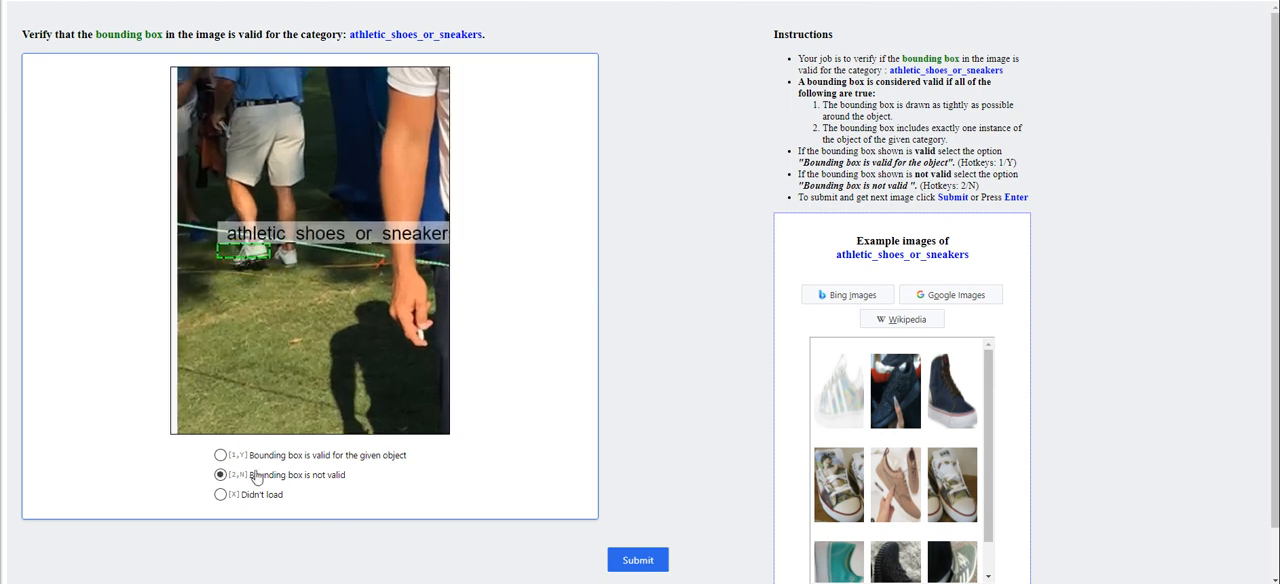
{"action": "left_click", "coordinate": [637, 560]}
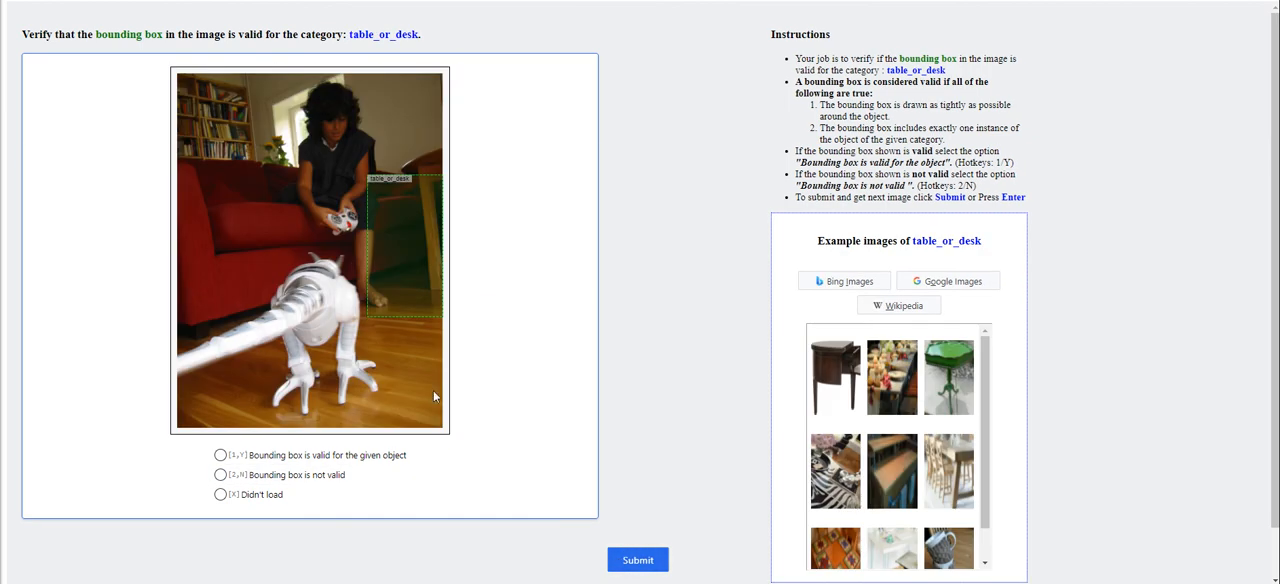
Submit the table_or_desk bounding box and the sneaker bounding box in the "On My Desk" collage as not valid
{"action": "left_click", "coordinate": [318, 478]}
{"action": "left_click", "coordinate": [637, 560]}
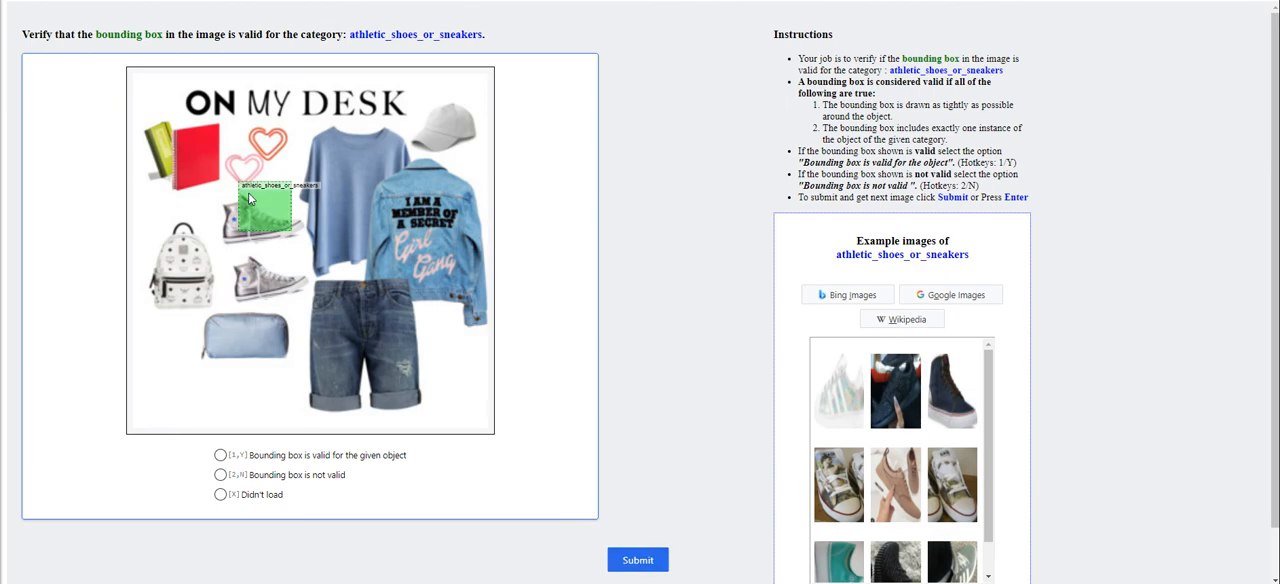
{"action": "left_click", "coordinate": [276, 474]}
{"action": "left_click", "coordinate": [630, 557]}
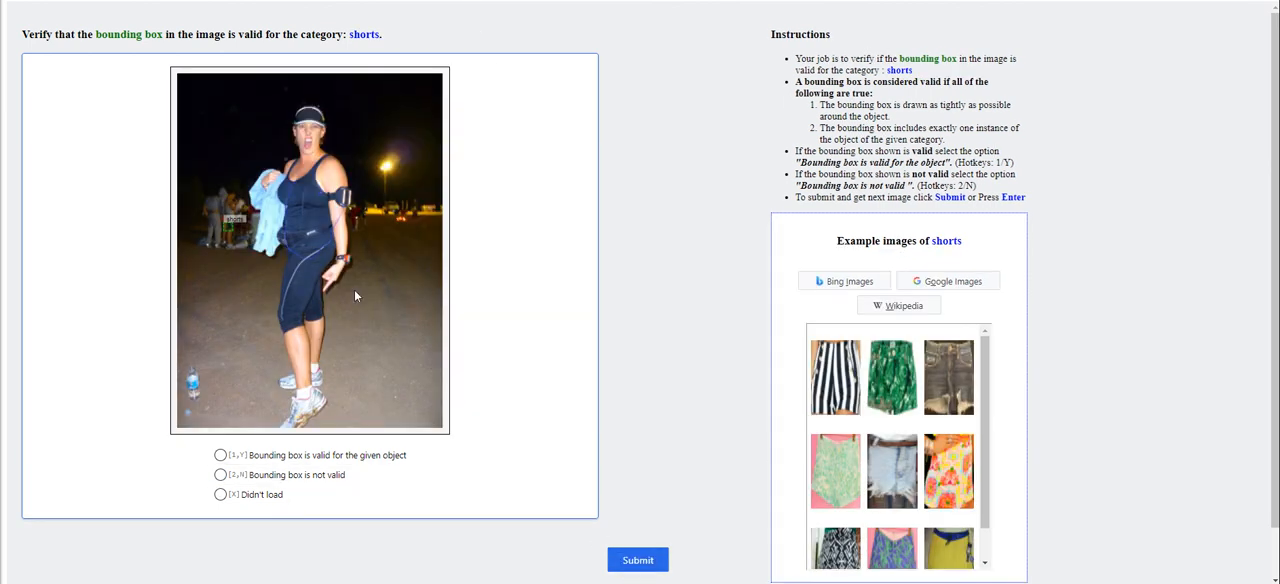
Submit the shorts bounding box on the person in the dark background as valid for the given object
{"action": "left_click", "coordinate": [250, 458]}
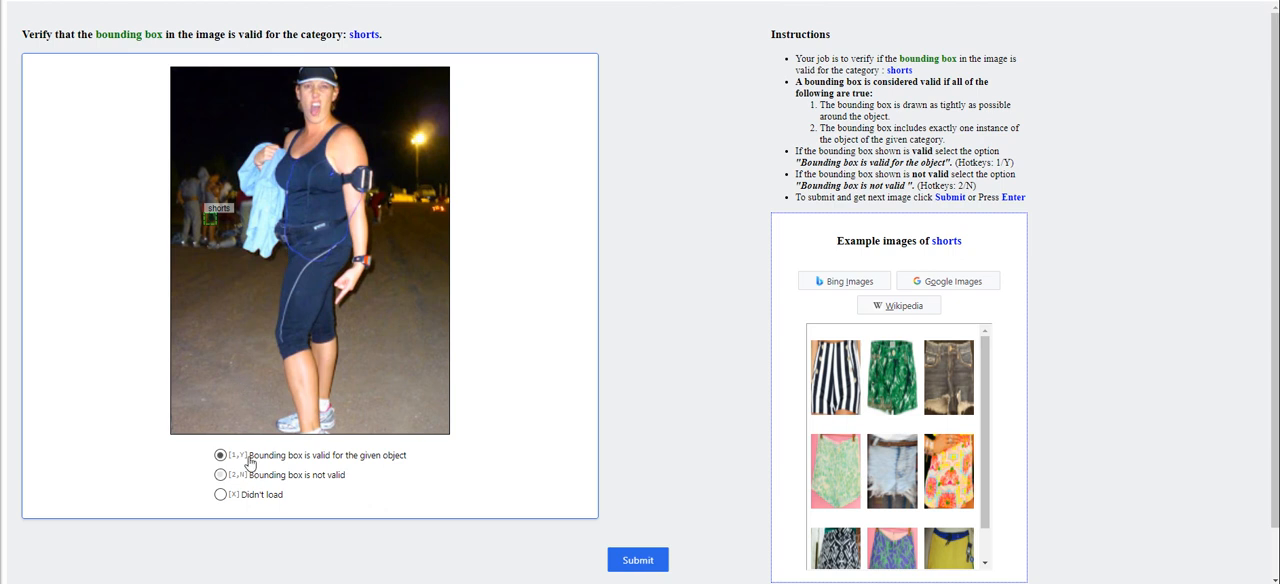
{"action": "left_click", "coordinate": [620, 561]}
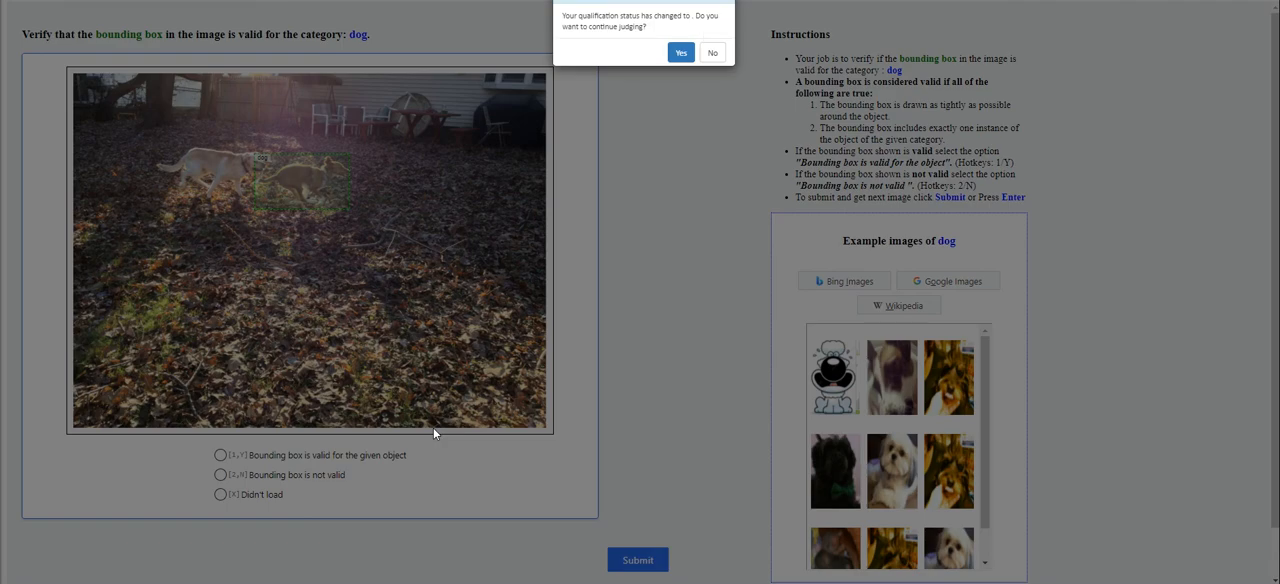
Agree to continue judging despite the qualification status change and open the list of available tasks in the Marketplace
{"action": "left_click", "coordinate": [680, 52]}
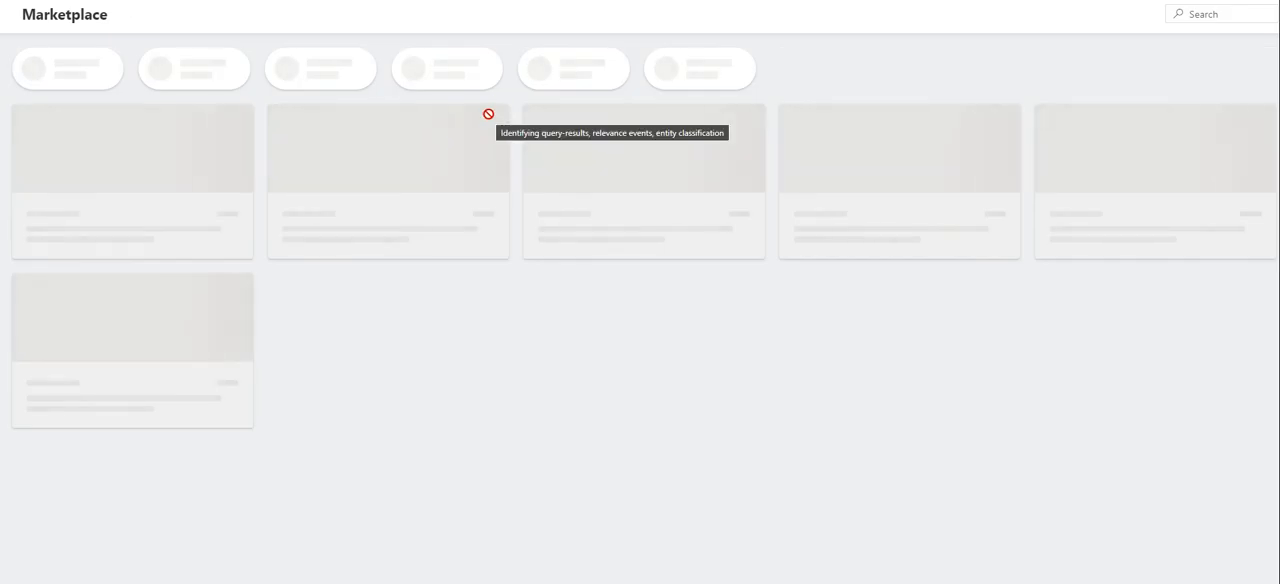
{"action": "left_click", "coordinate": [51, 109]}
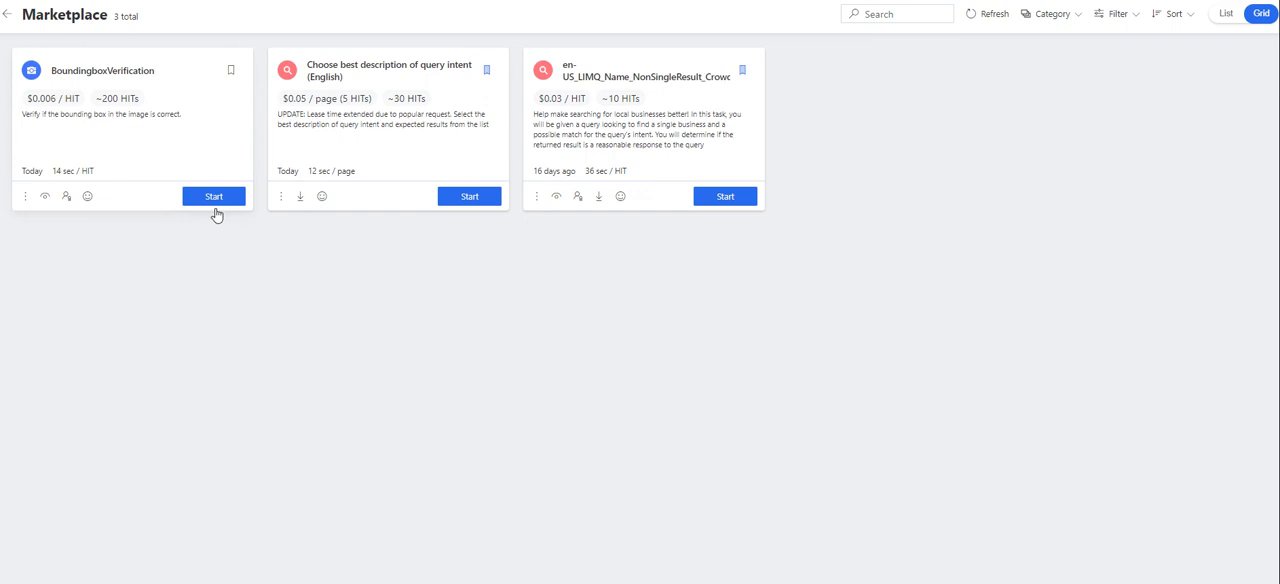